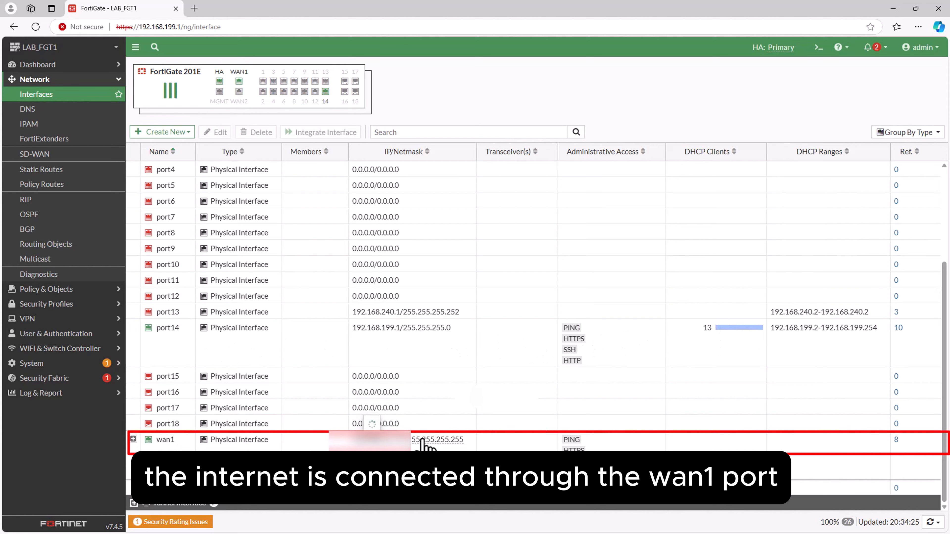
# Review the firewall policies that allow traffic from port14 to wan1.
pyautogui.click(80, 109)
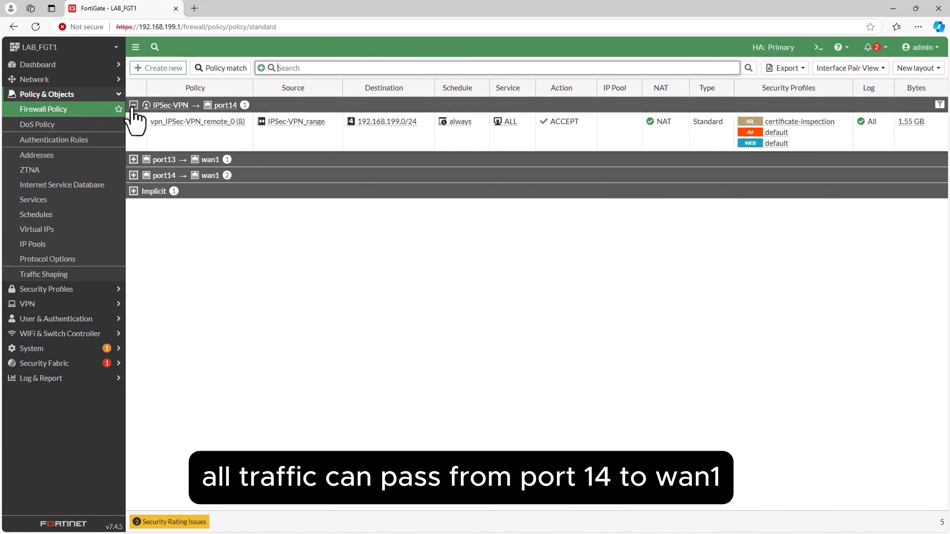
pyautogui.click(133, 105)
pyautogui.click(134, 137)
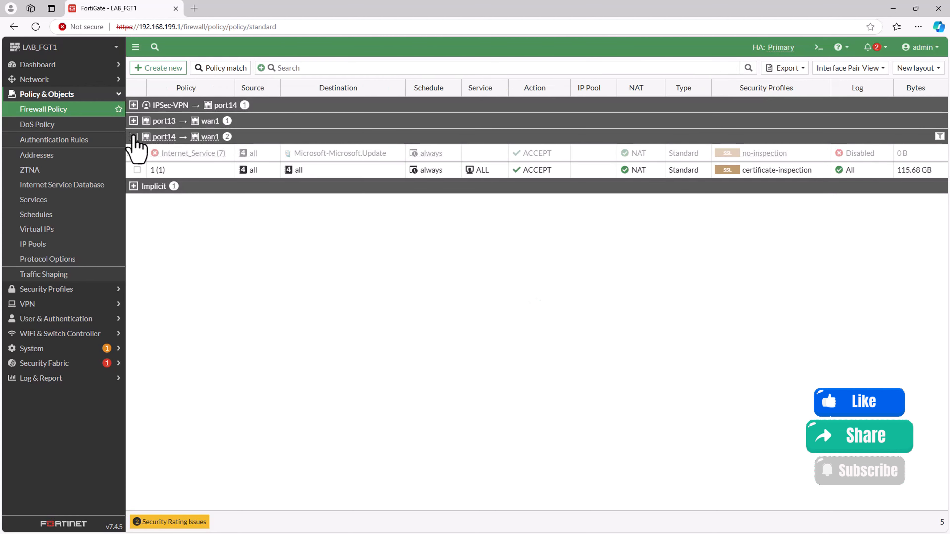
pyautogui.click(134, 138)
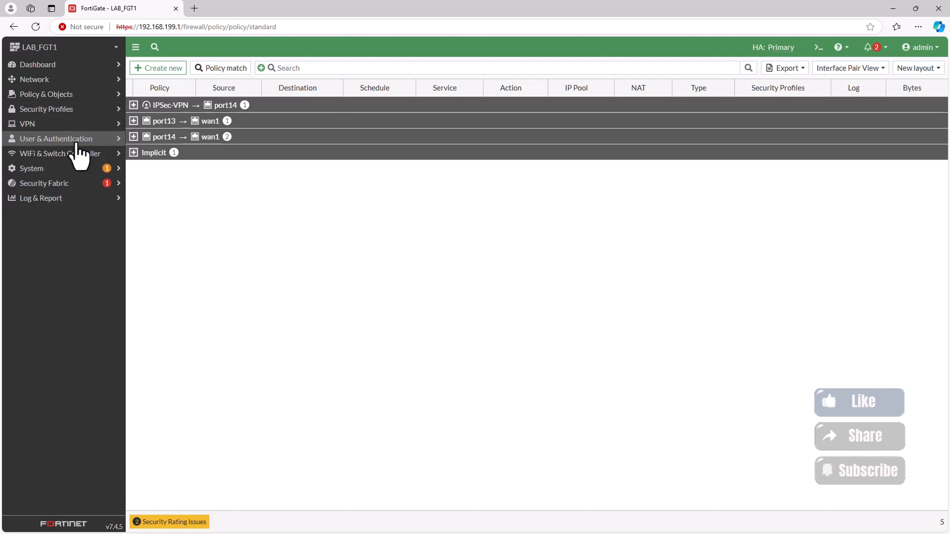
# Create an enabled local user with the username l2tpuser and enter the account password.
pyautogui.click(70, 141)
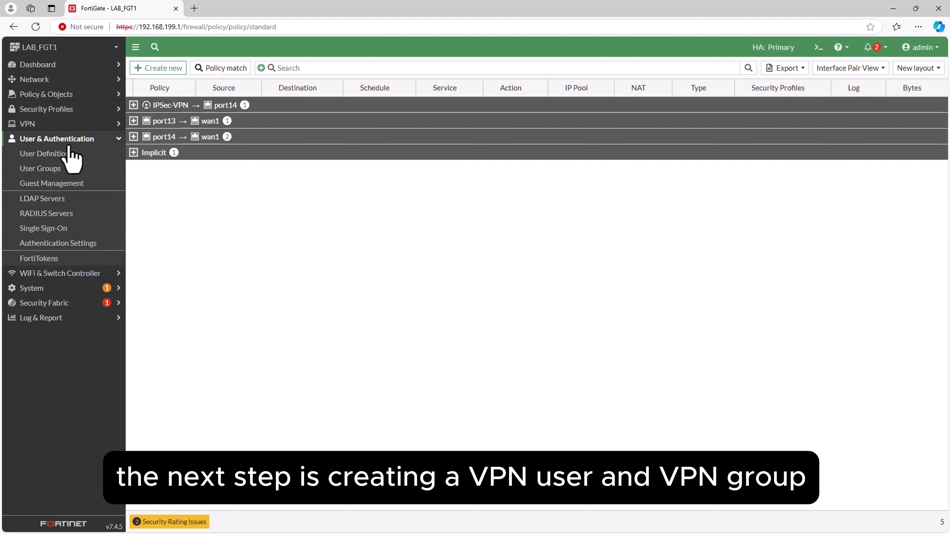
pyautogui.click(60, 156)
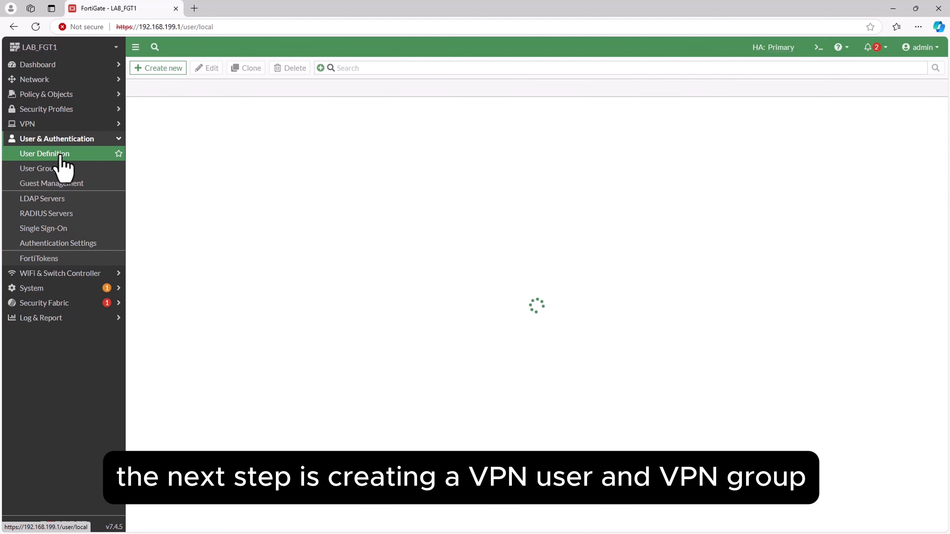
pyautogui.click(157, 68)
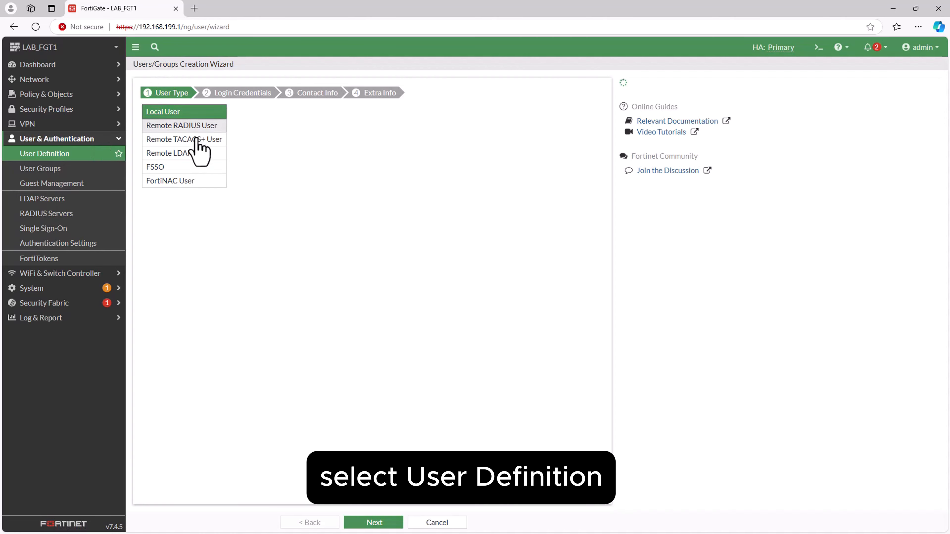
pyautogui.click(369, 520)
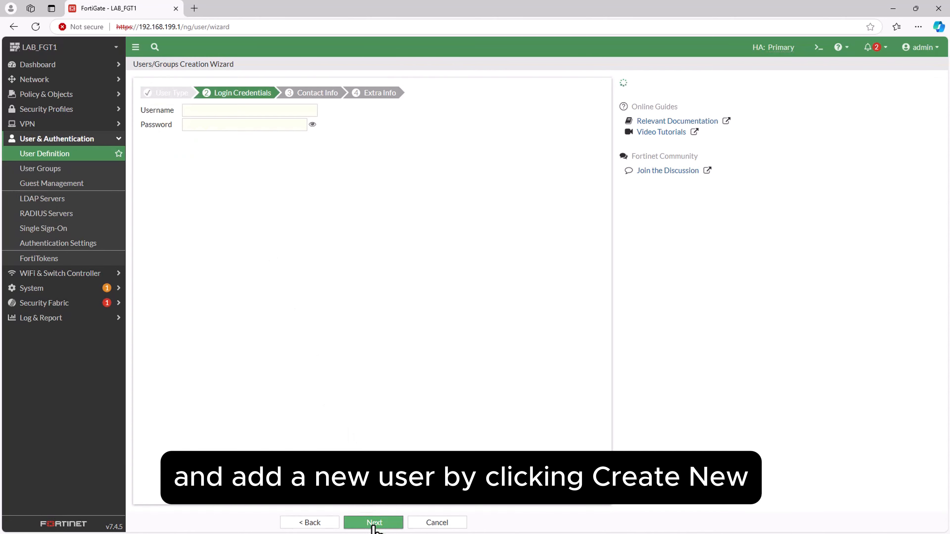
pyautogui.click(272, 112)
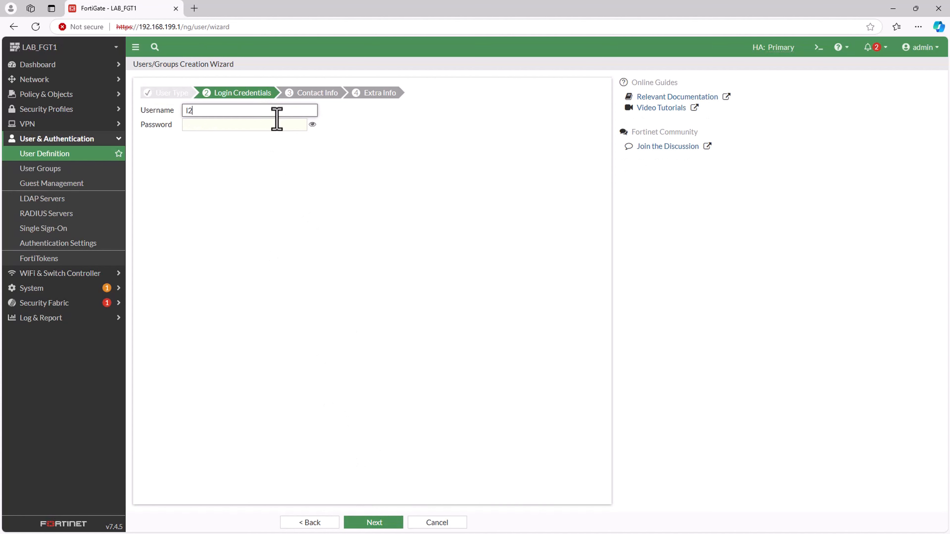
pyautogui.write('l2tpuser')
pyautogui.press('Tab')
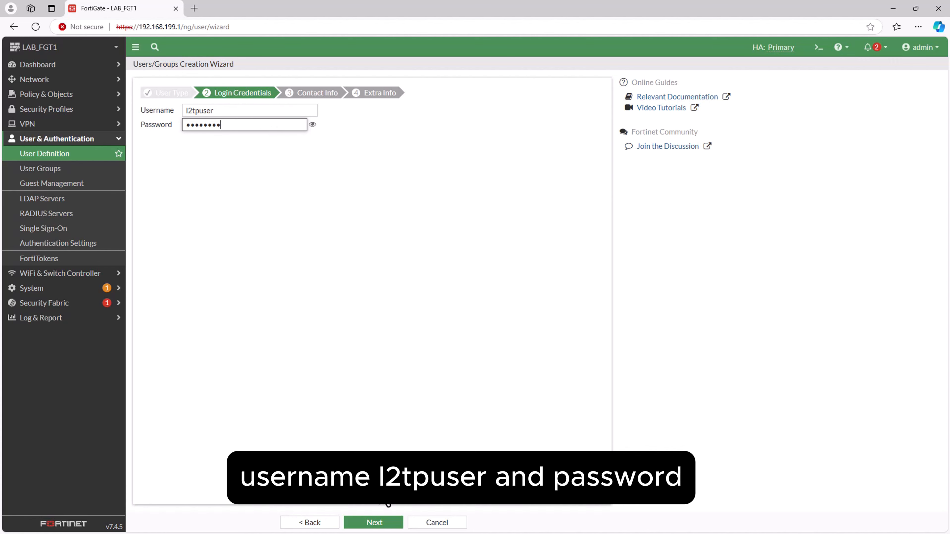
pyautogui.click(375, 523)
pyautogui.click(374, 524)
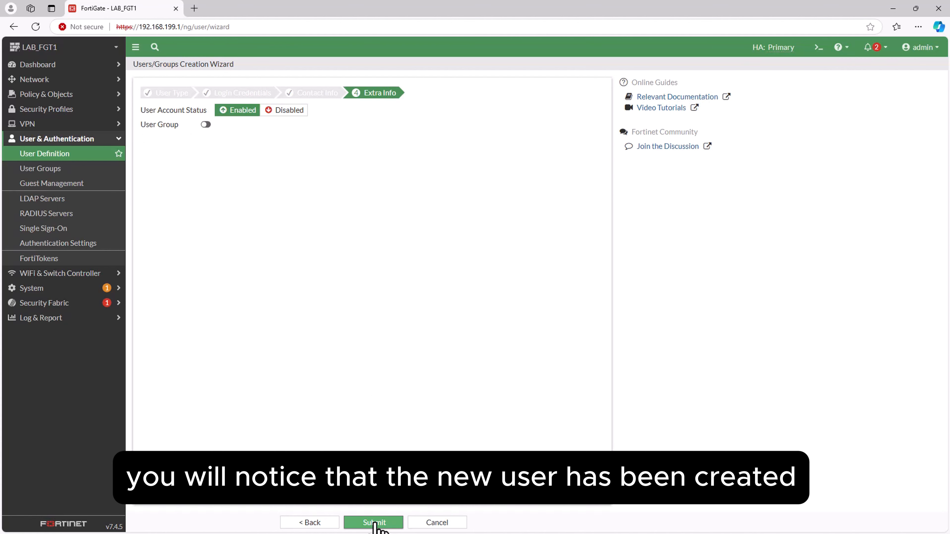
pyautogui.click(374, 522)
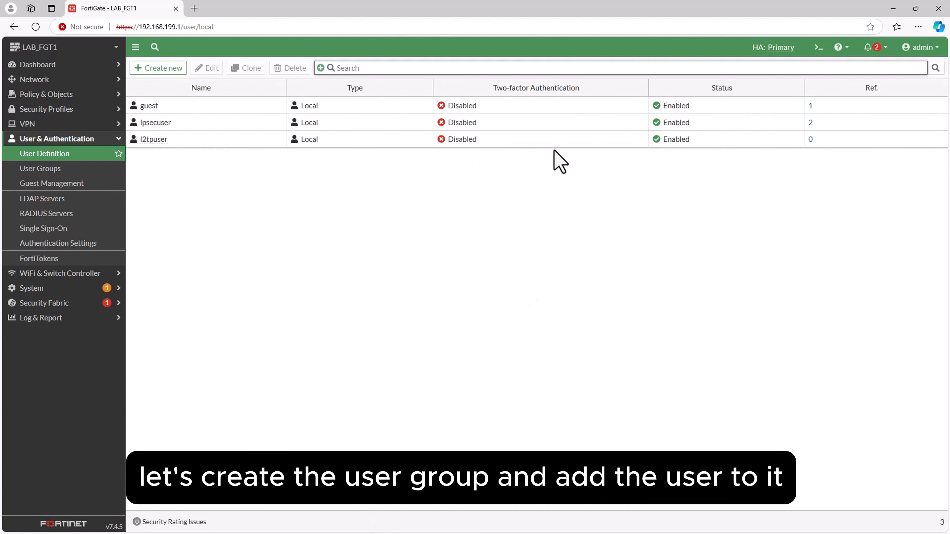
# Create a Firewall-type user group named L2TPipsec_group with l2tpuser as its member.
pyautogui.click(35, 169)
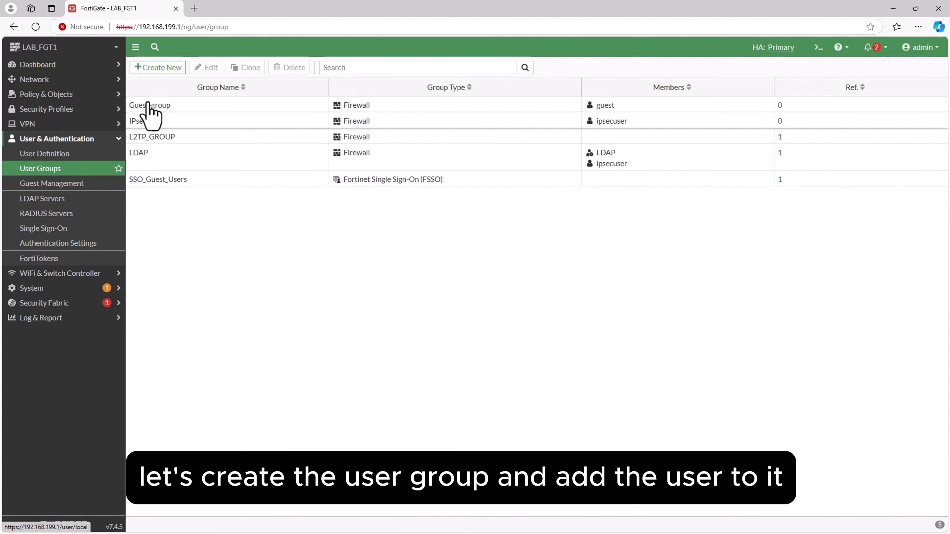
pyautogui.click(160, 69)
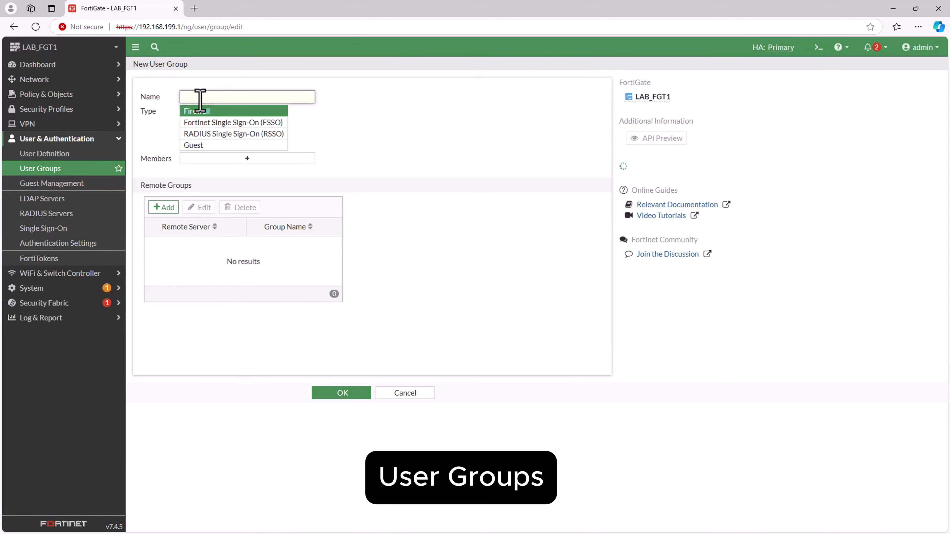
pyautogui.write('L2')
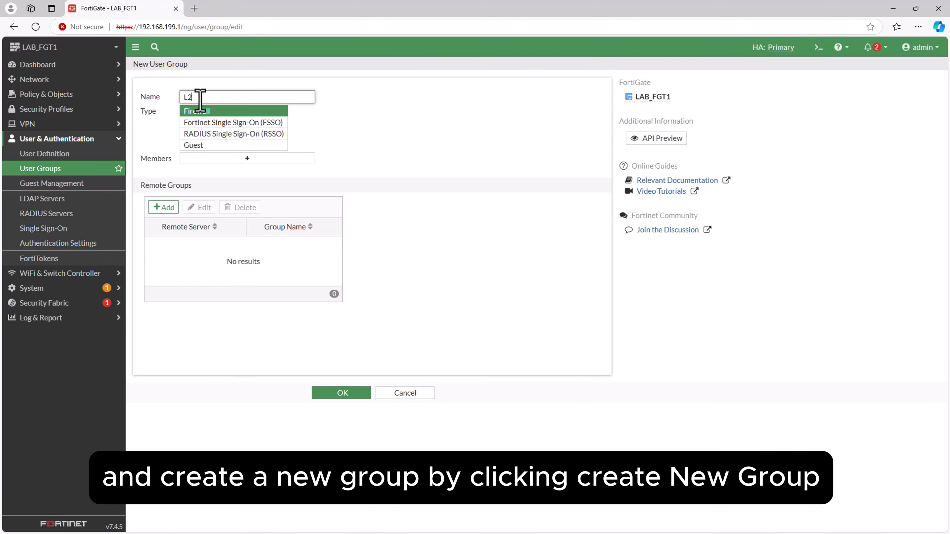
pyautogui.write('tPise')
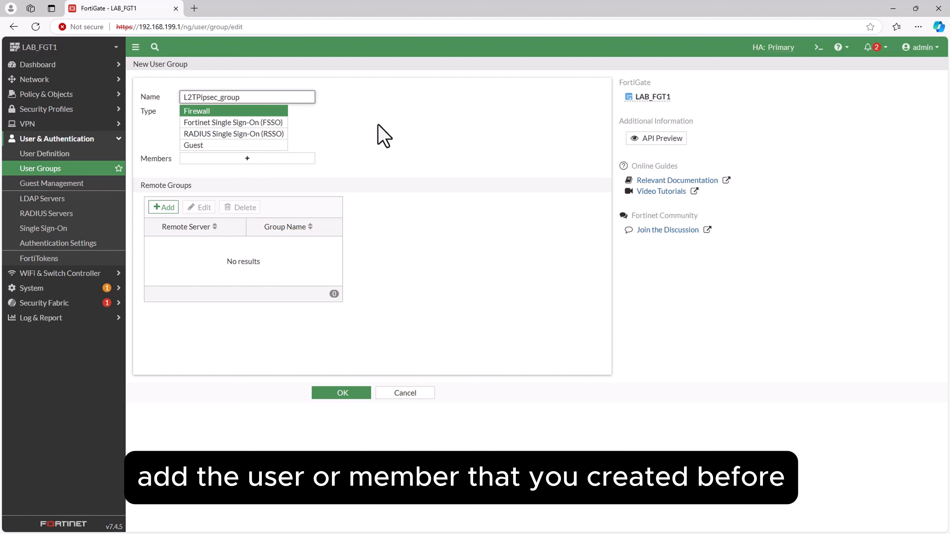
pyautogui.click(247, 159)
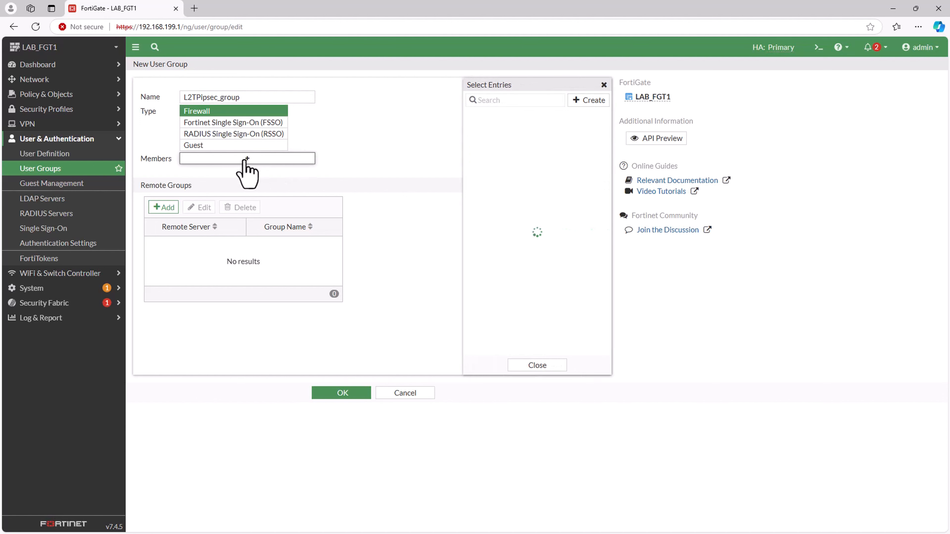
pyautogui.click(494, 166)
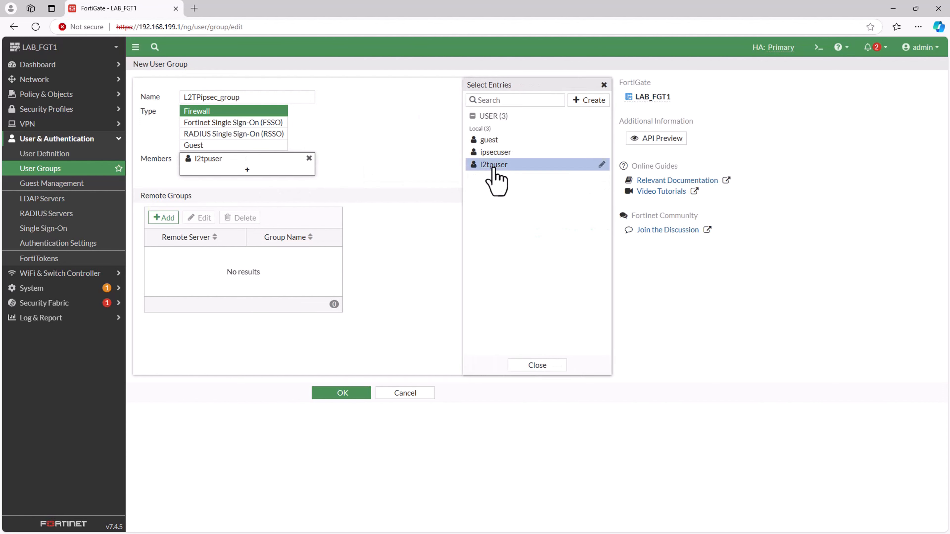
pyautogui.click(527, 365)
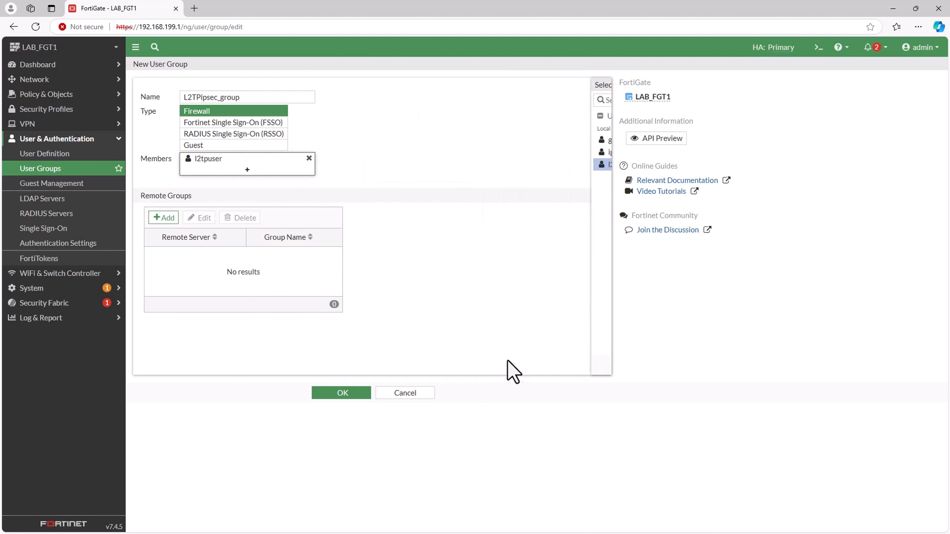
pyautogui.click(344, 394)
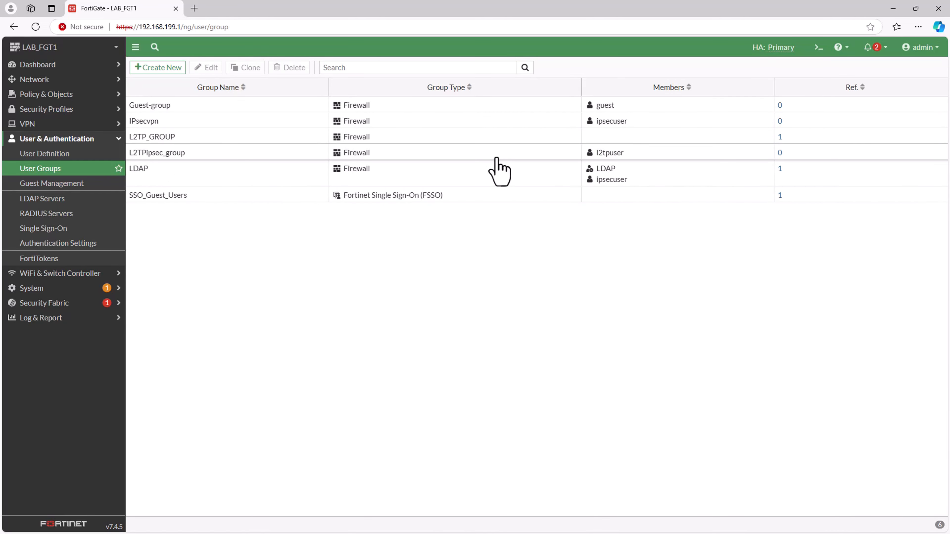
# Start an IPsec wizard tunnel named L2TP-IPsec using the Remote Access template for Windows Native devices, and proceed to authentication.
pyautogui.click(57, 138)
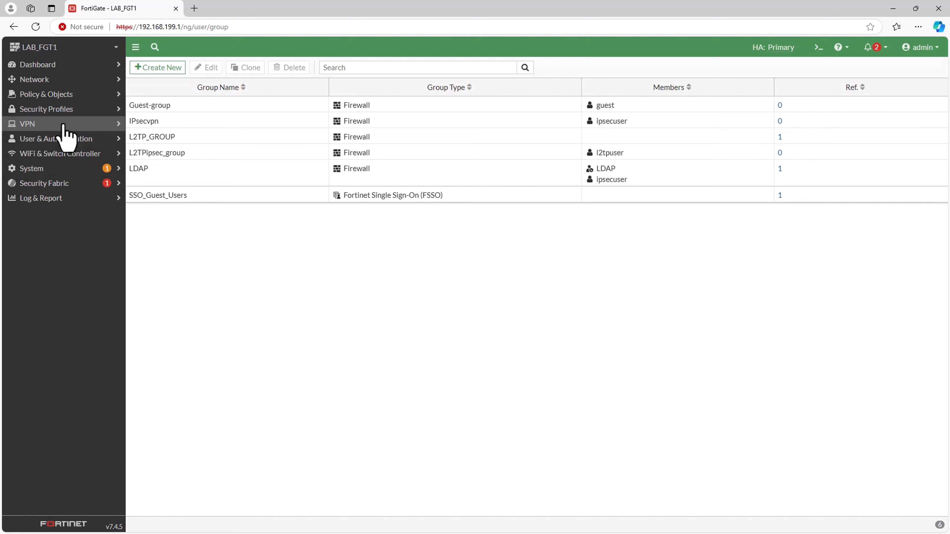
pyautogui.click(64, 124)
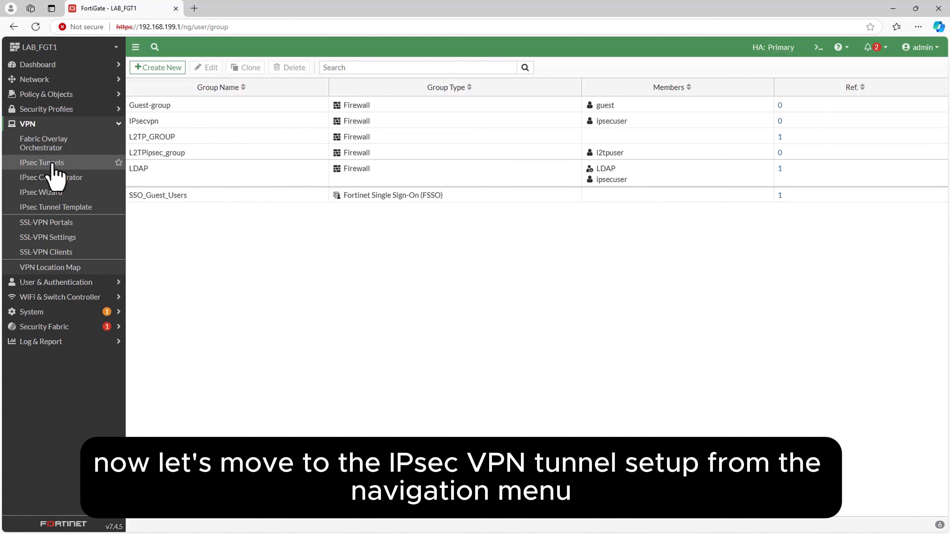
pyautogui.click(38, 192)
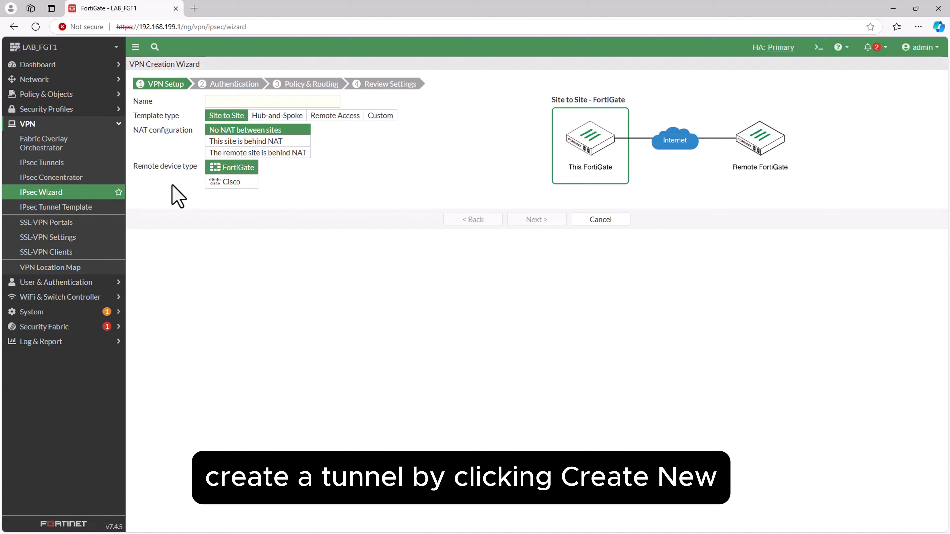
pyautogui.click(234, 101)
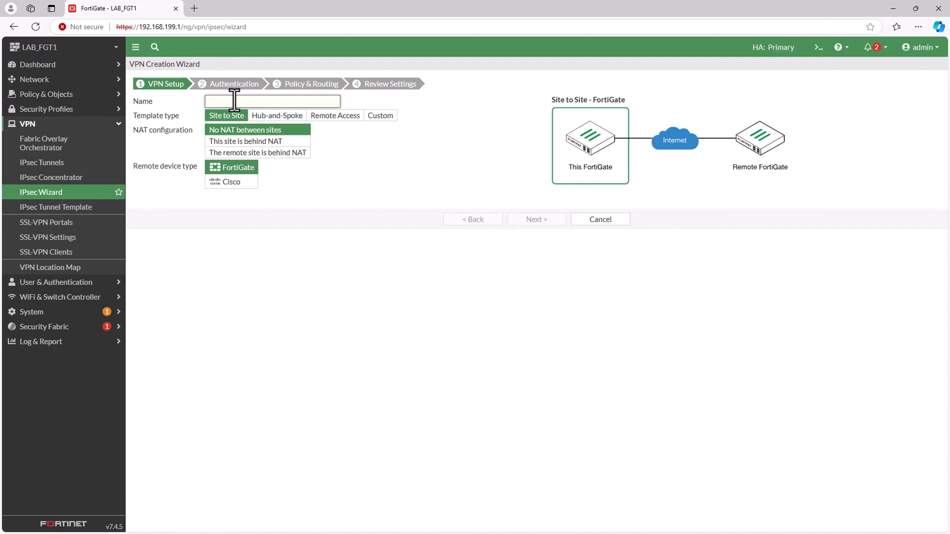
pyautogui.write('L2TP')
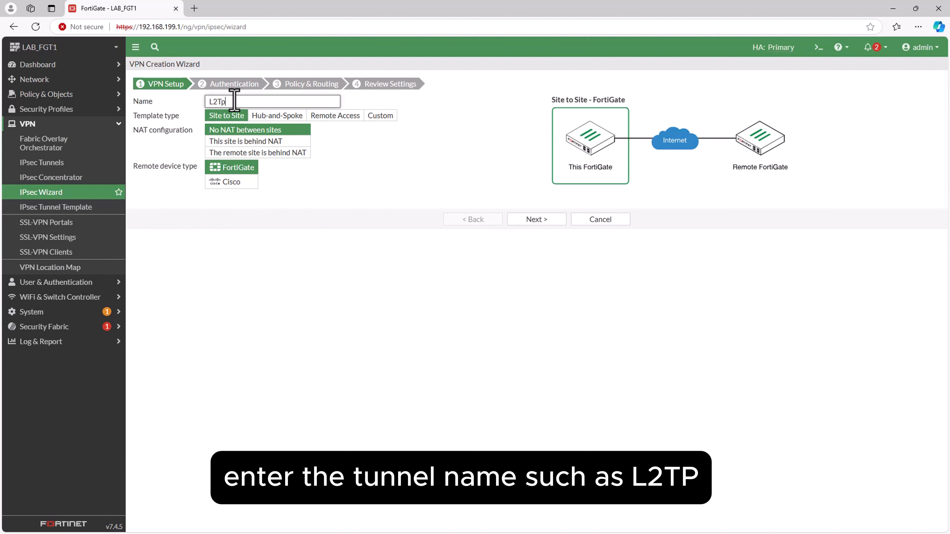
pyautogui.write('-IPsec')
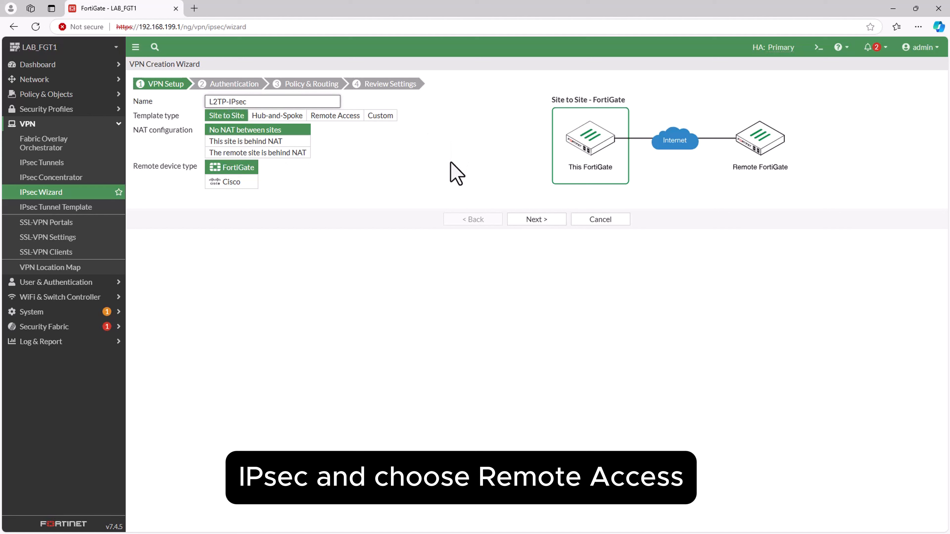
pyautogui.click(329, 116)
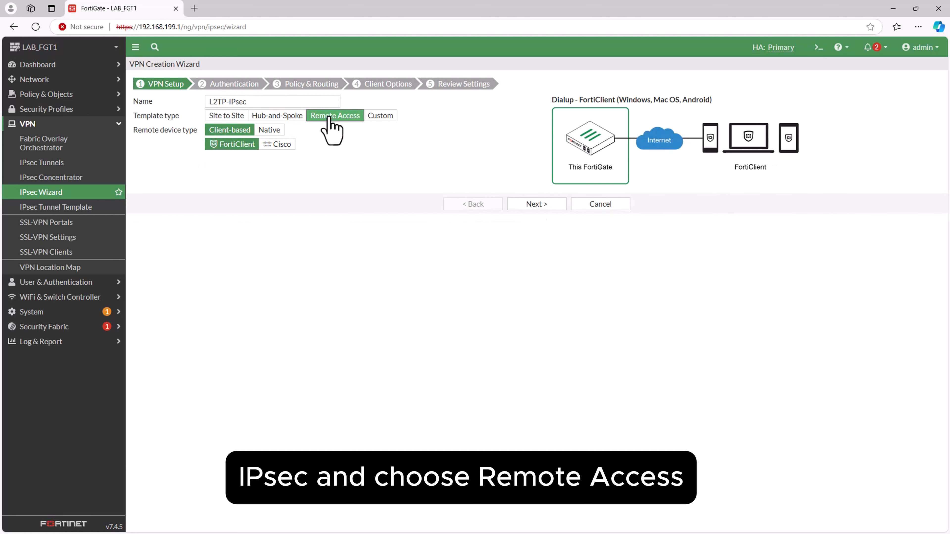
pyautogui.click(270, 131)
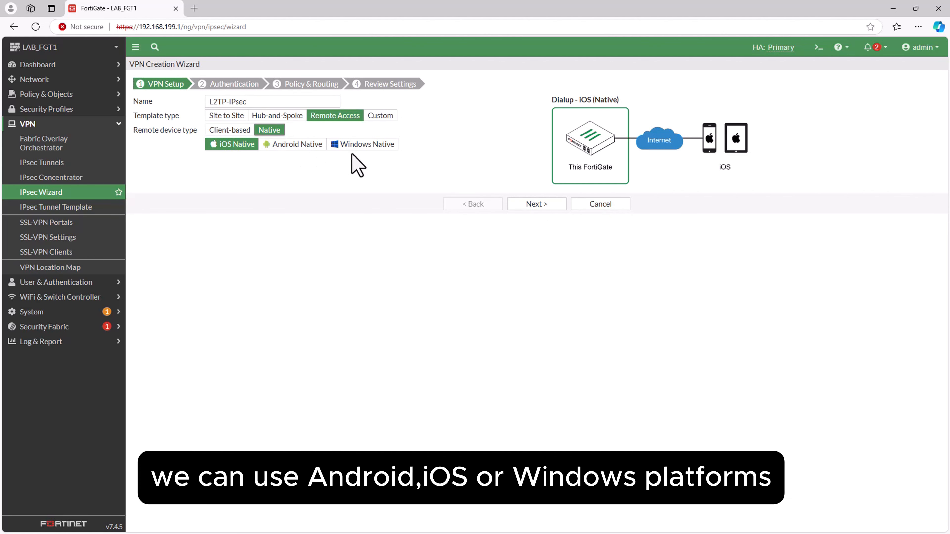
pyautogui.click(365, 152)
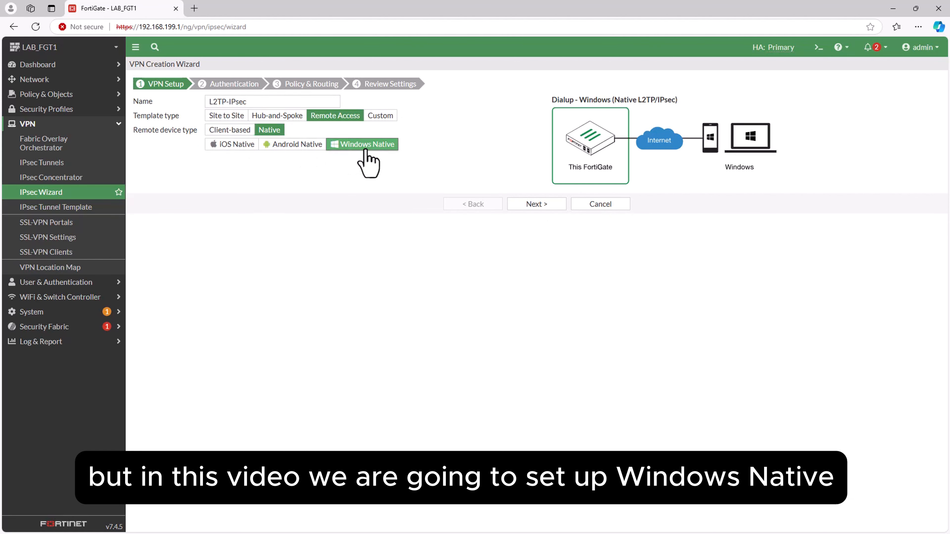
pyautogui.click(558, 207)
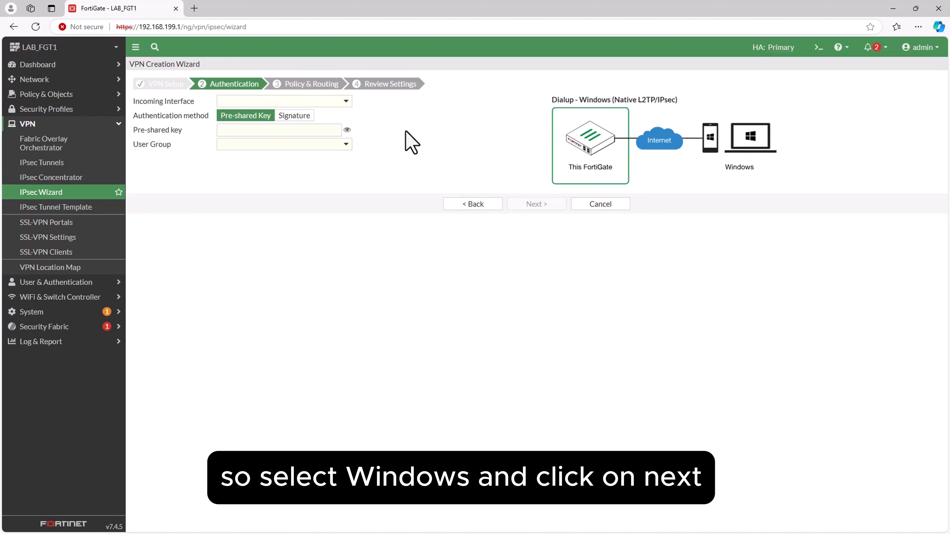
# Set the tunnel's incoming interface to wan1, enter the pre-shared key, and choose L2TPipsec_group as the user group.
pyautogui.click(345, 101)
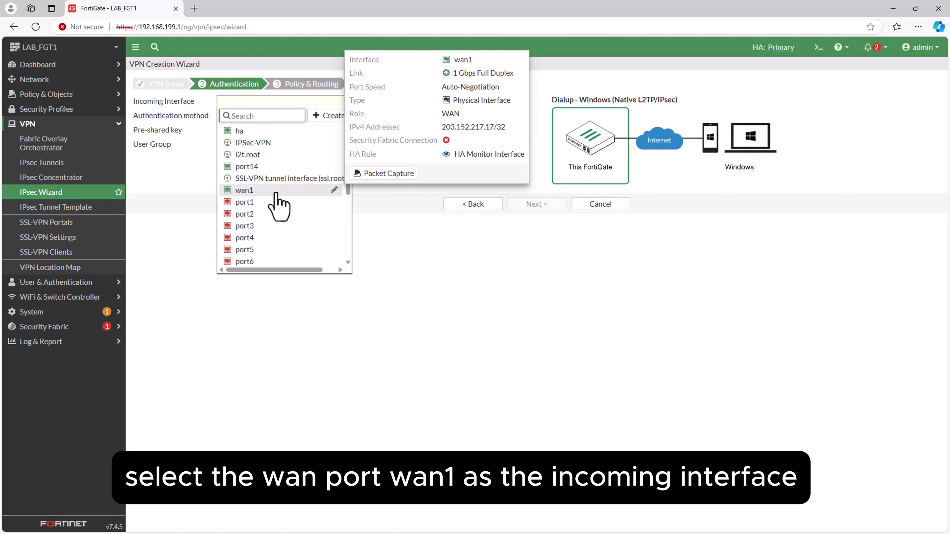
pyautogui.click(262, 190)
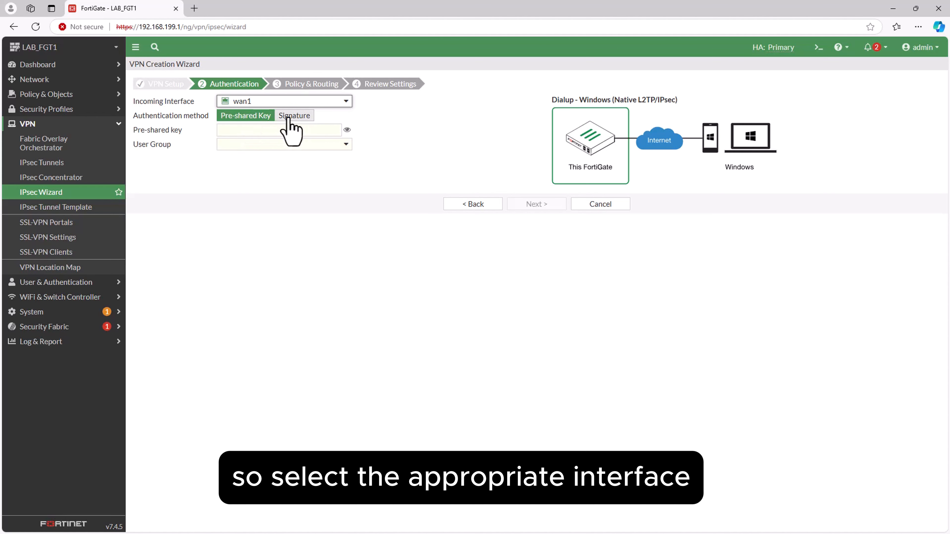
pyautogui.click(234, 130)
pyautogui.write('••')
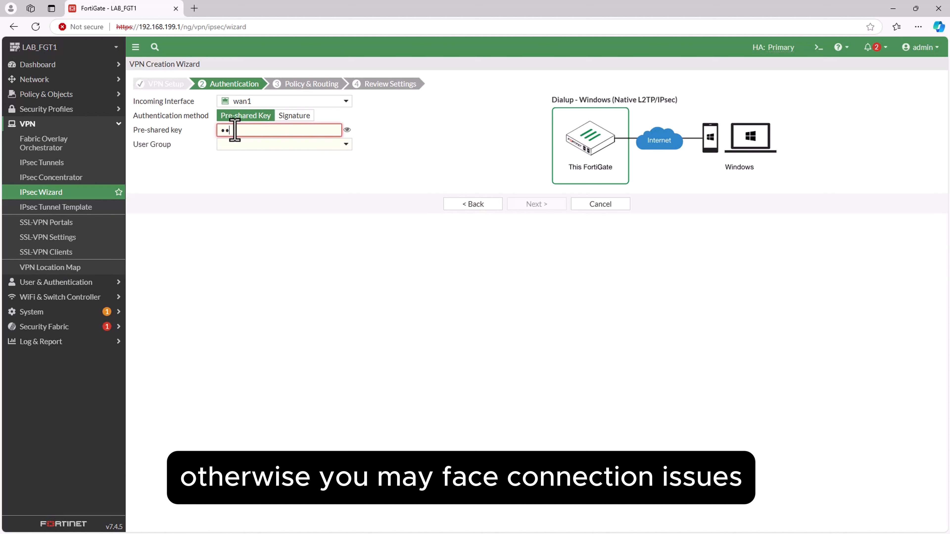
pyautogui.write('•••••')
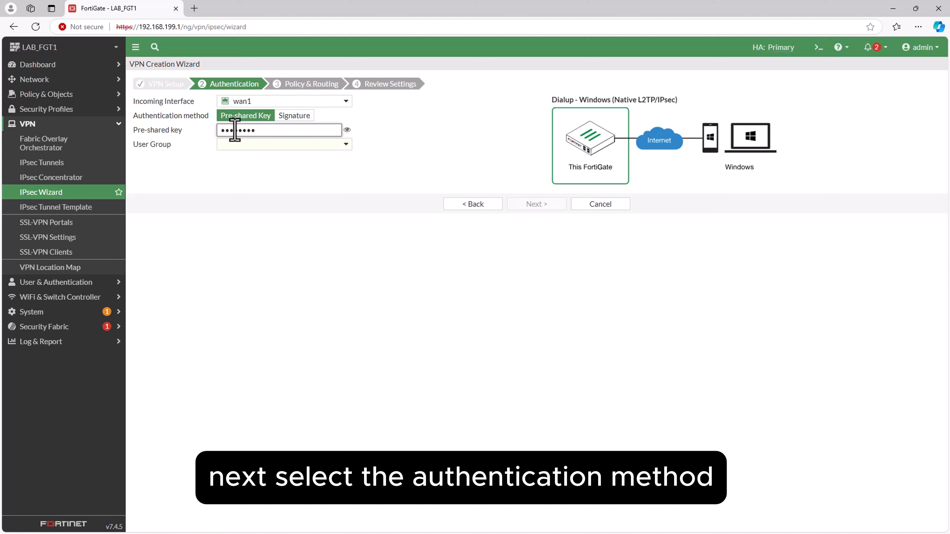
pyautogui.click(344, 147)
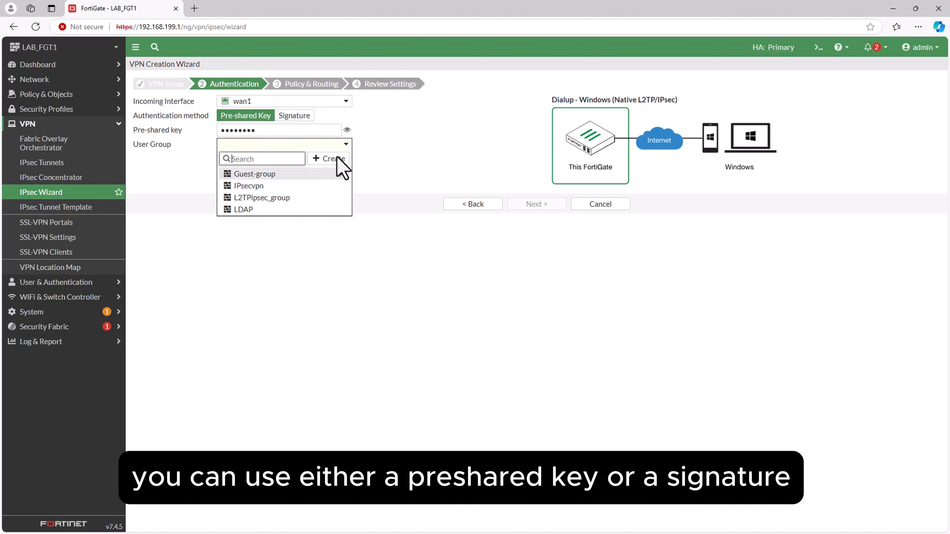
pyautogui.click(283, 198)
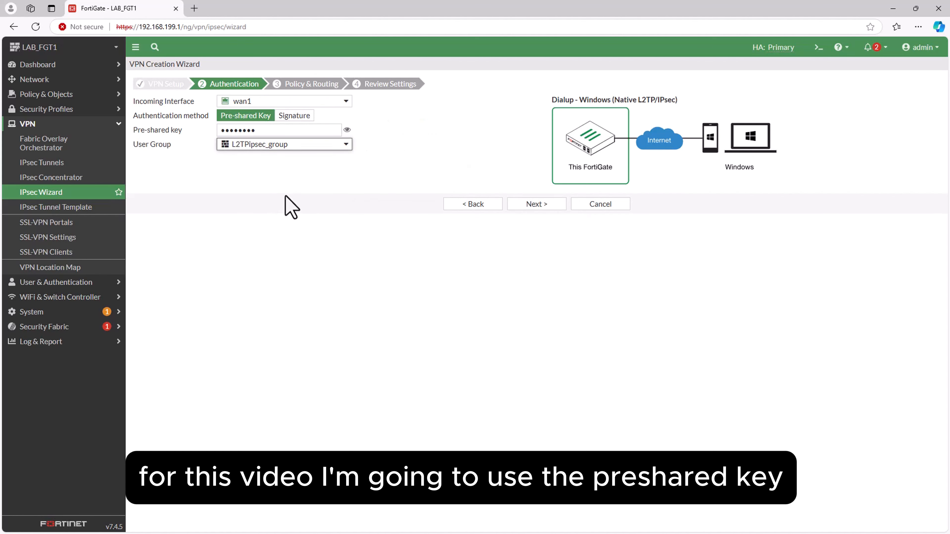
# Proceed to policy and routing, and set the tunnel's local interface to port14 and local address to 192.168.199.0/24.
pyautogui.click(528, 207)
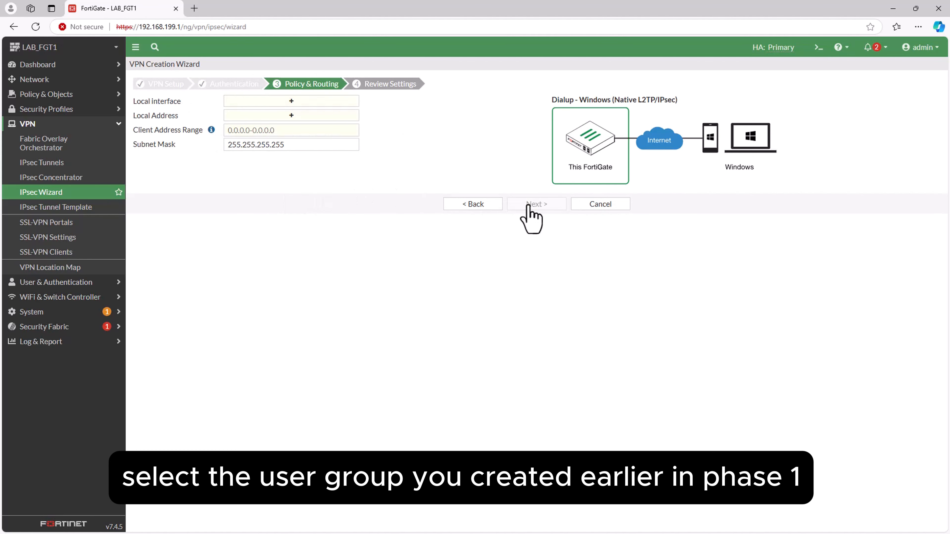
pyautogui.click(304, 102)
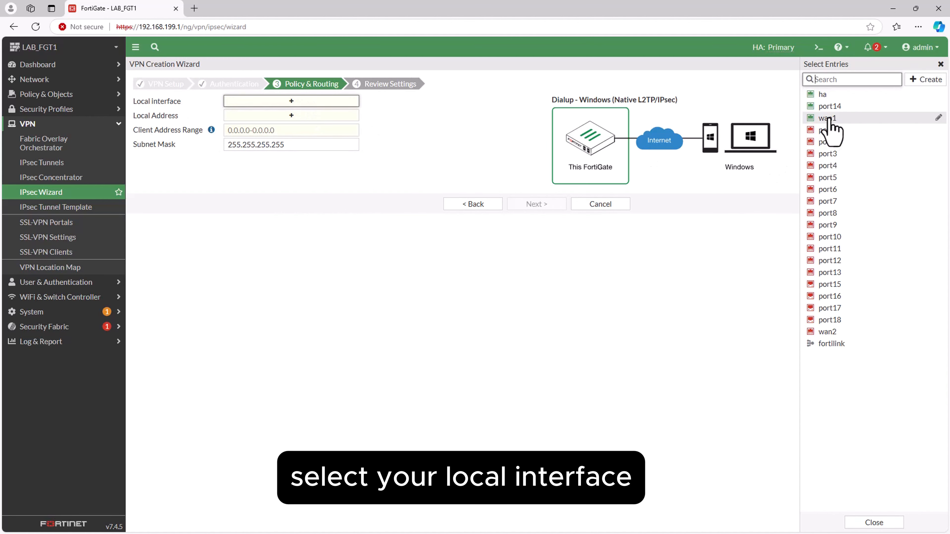
pyautogui.moveTo(828, 122)
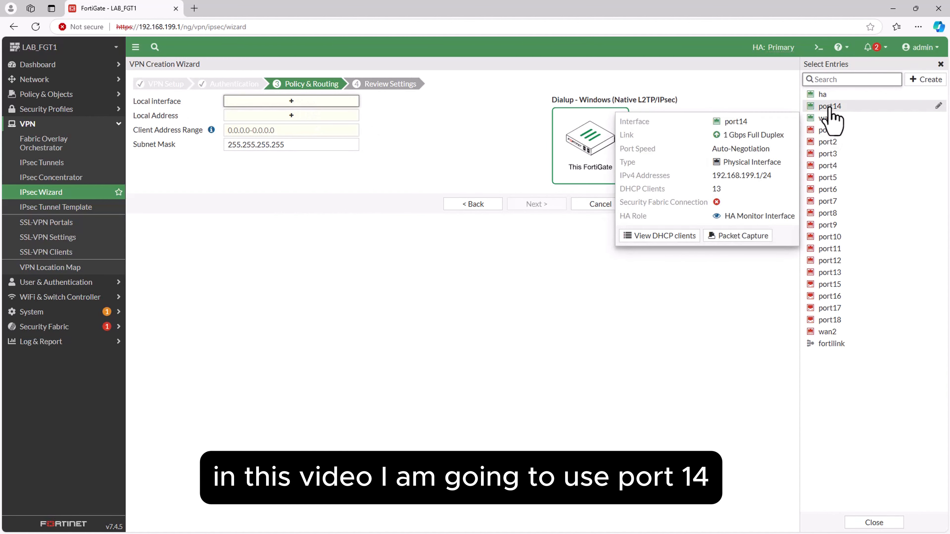
pyautogui.click(829, 107)
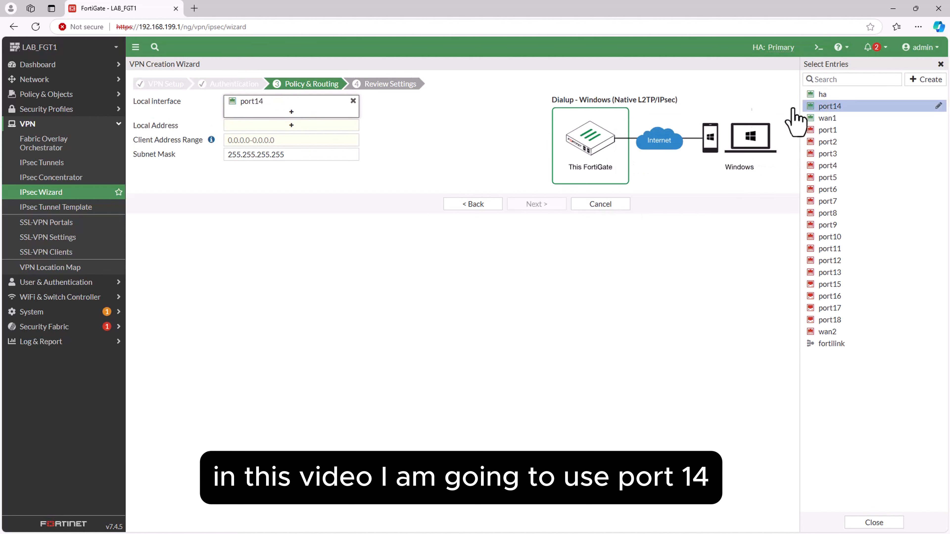
pyautogui.click(295, 126)
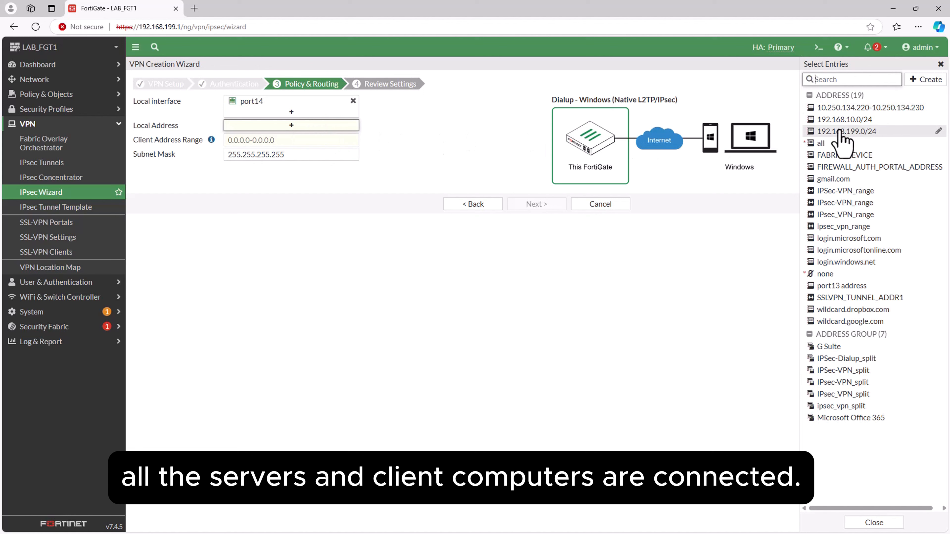
pyautogui.moveTo(850, 131)
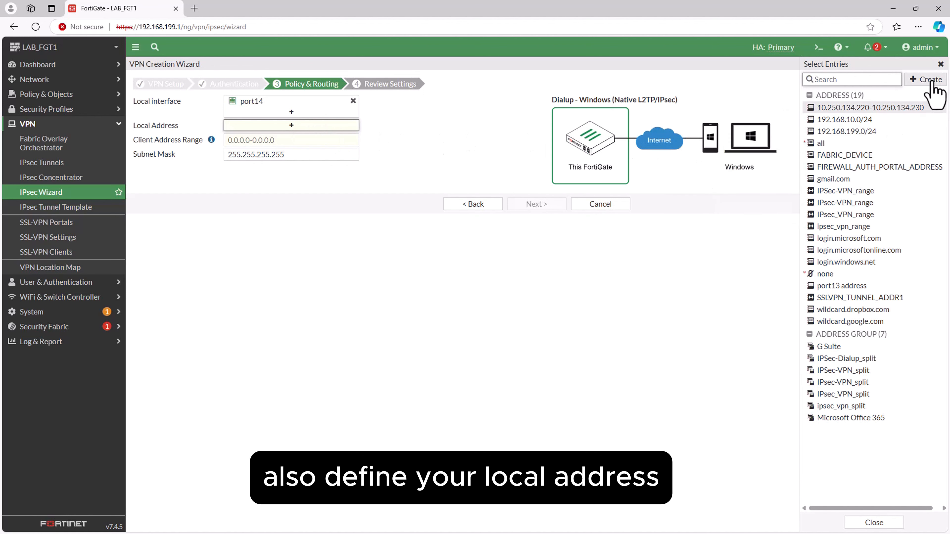
pyautogui.click(847, 131)
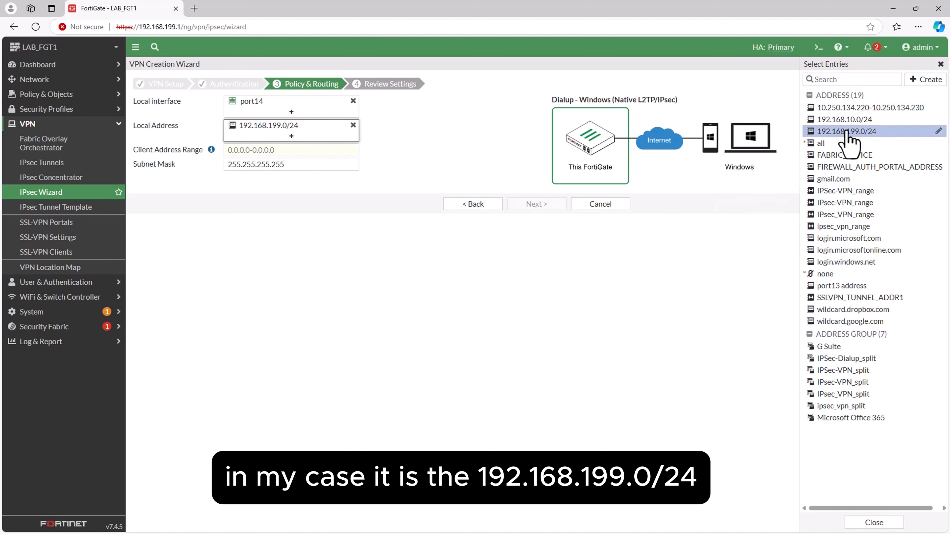
# Set the client address range to 10.250.134.220-10.250.134.230 and create the VPN.
pyautogui.click(319, 150)
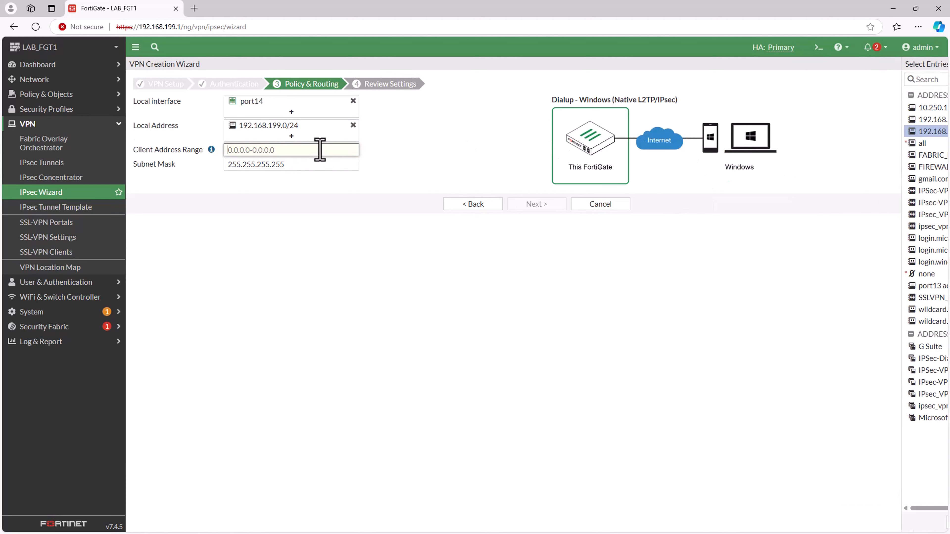
pyautogui.write('10.250.13')
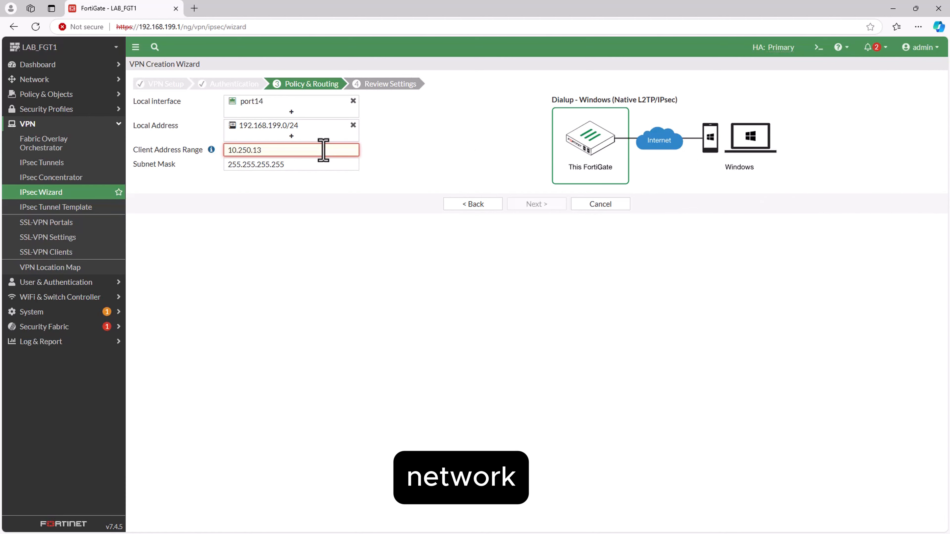
pyautogui.write('4.220')
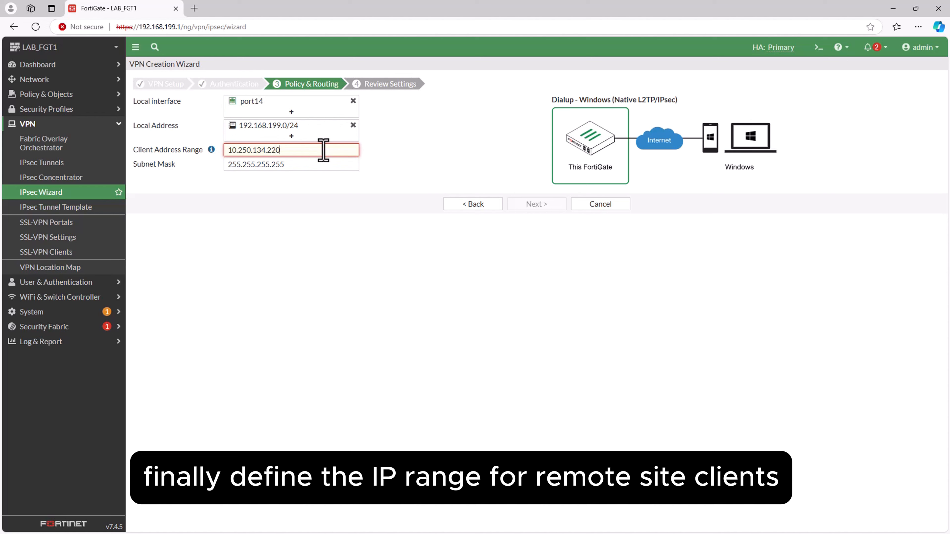
pyautogui.write('-10.250.134')
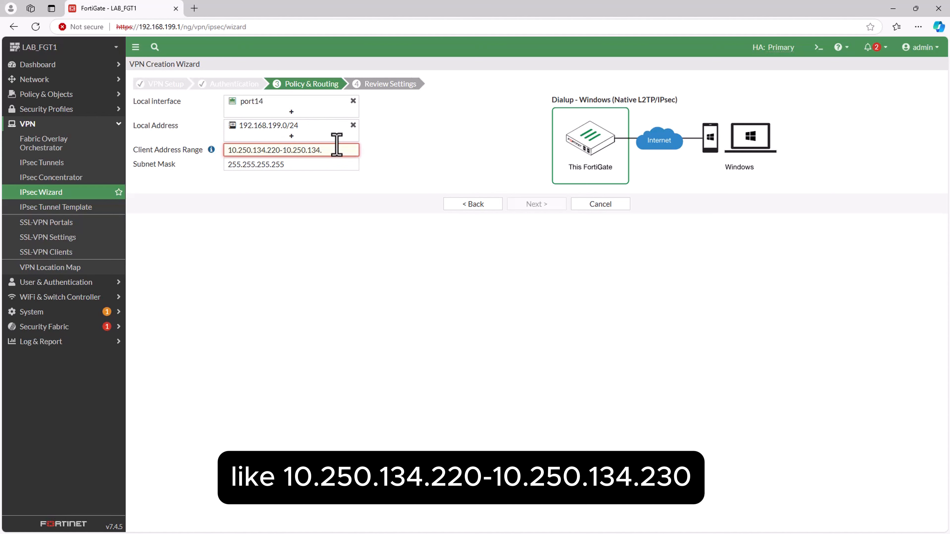
pyautogui.write('.230')
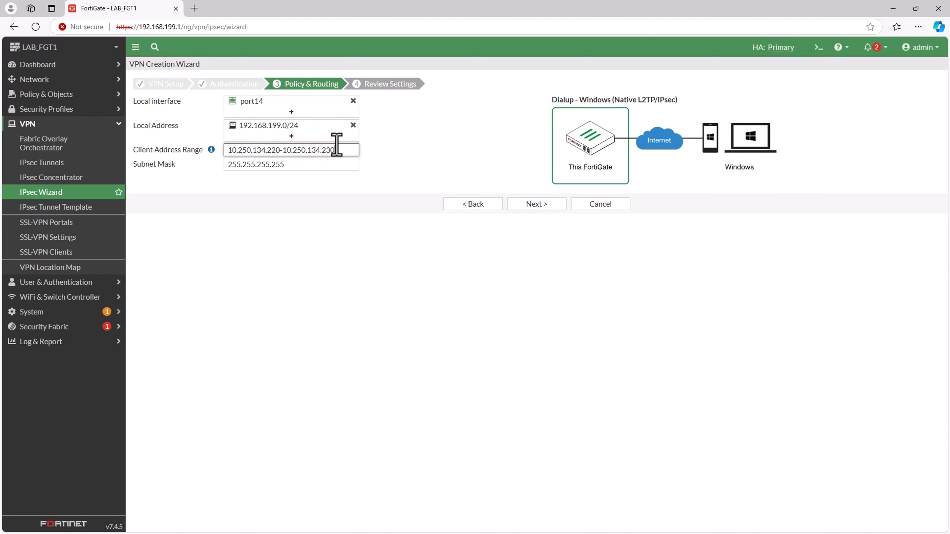
pyautogui.click(535, 205)
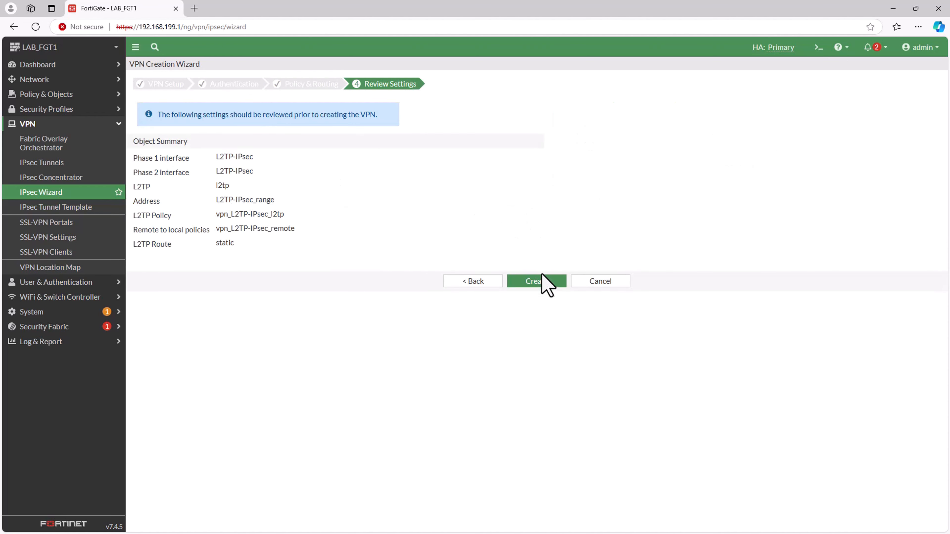
pyautogui.click(540, 282)
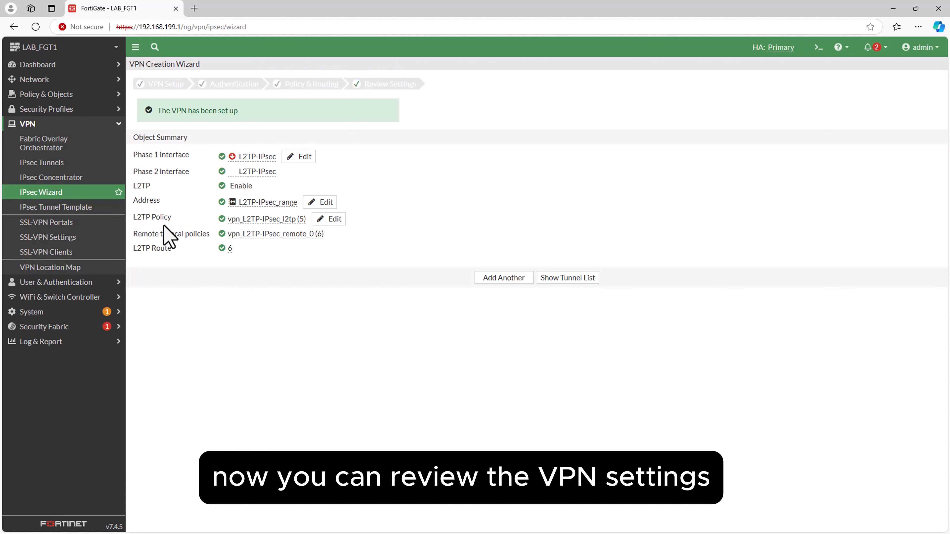
# Review the object summary of the new VPN and show the tunnel list.
pyautogui.moveTo(245, 221)
pyautogui.moveTo(245, 221); pyautogui.dragTo(268, 220)
pyautogui.click(282, 258)
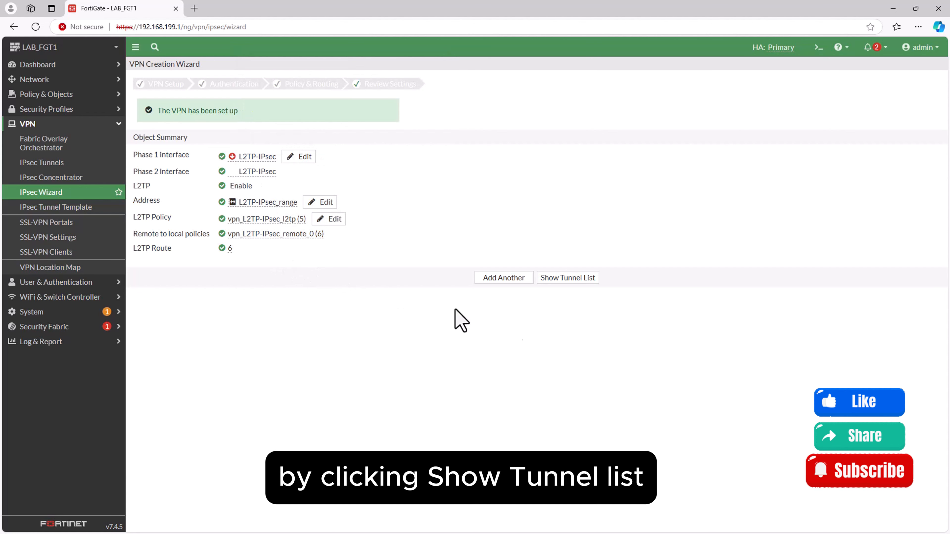
pyautogui.click(567, 277)
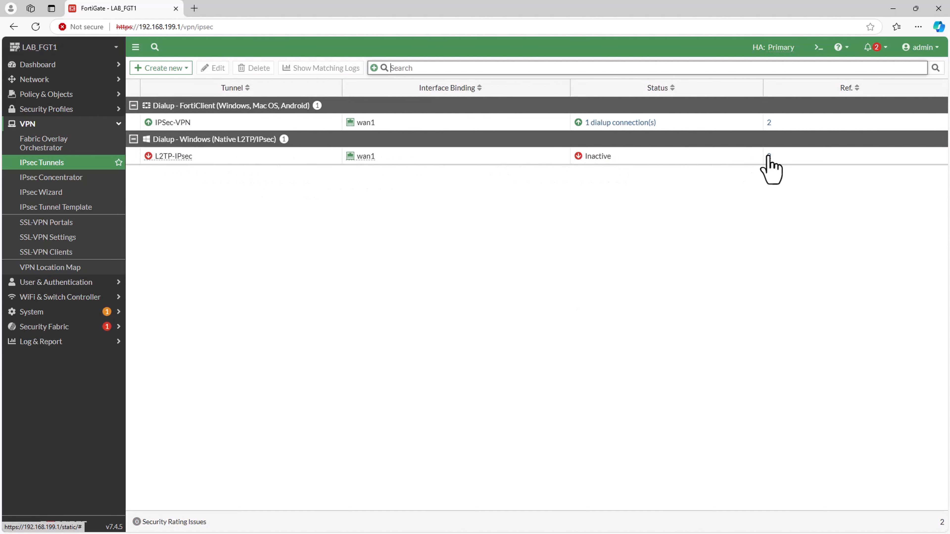
# Examine the firewall policies that belong to the L2TP-IPsec tunnel, and open the network settings section.
pyautogui.click(114, 127)
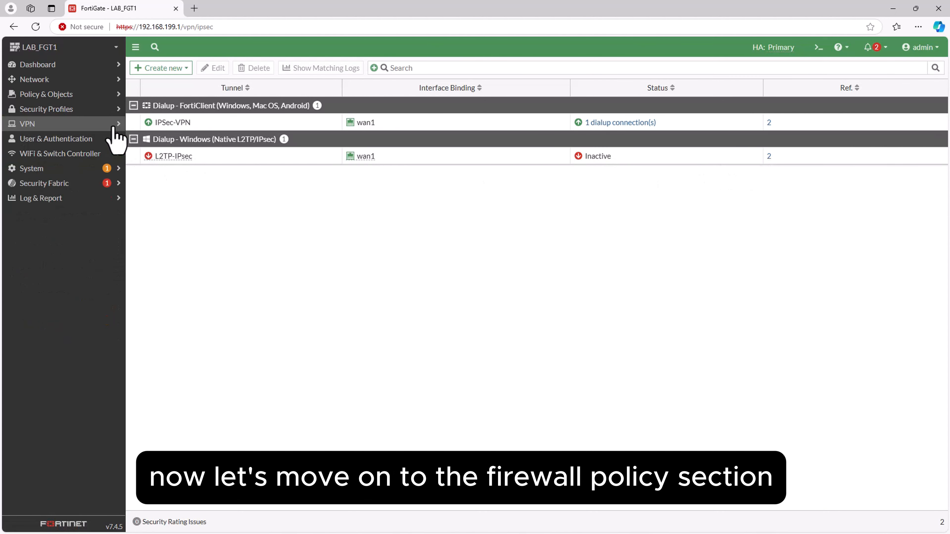
pyautogui.click(81, 95)
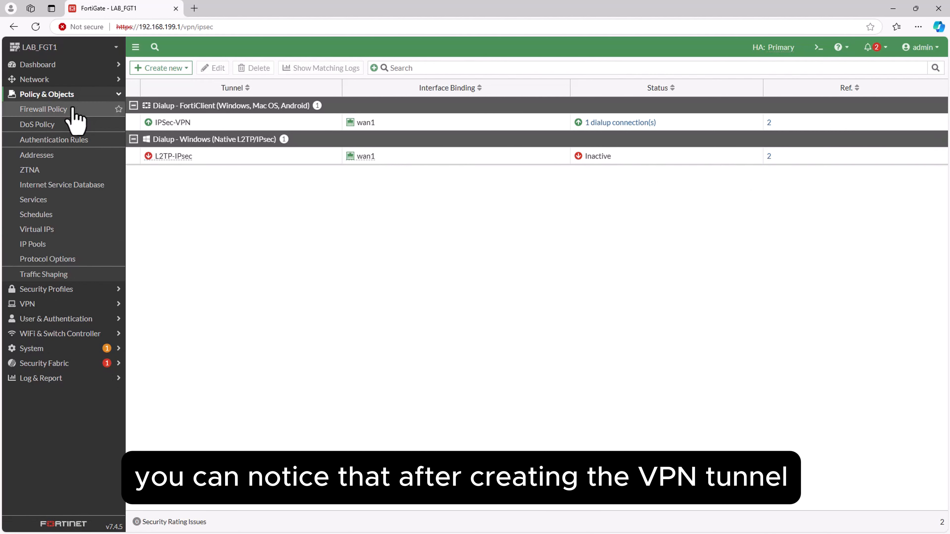
pyautogui.click(73, 109)
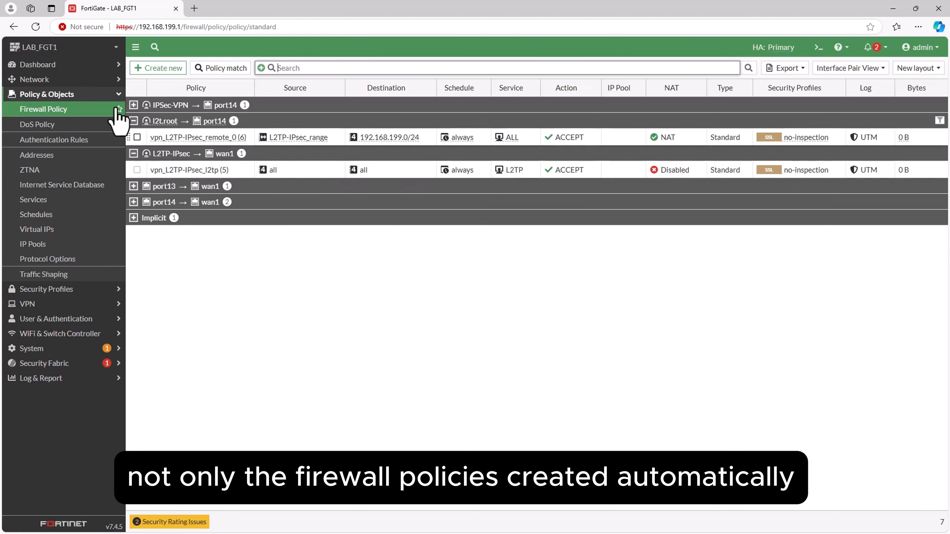
pyautogui.click(117, 95)
pyautogui.click(117, 82)
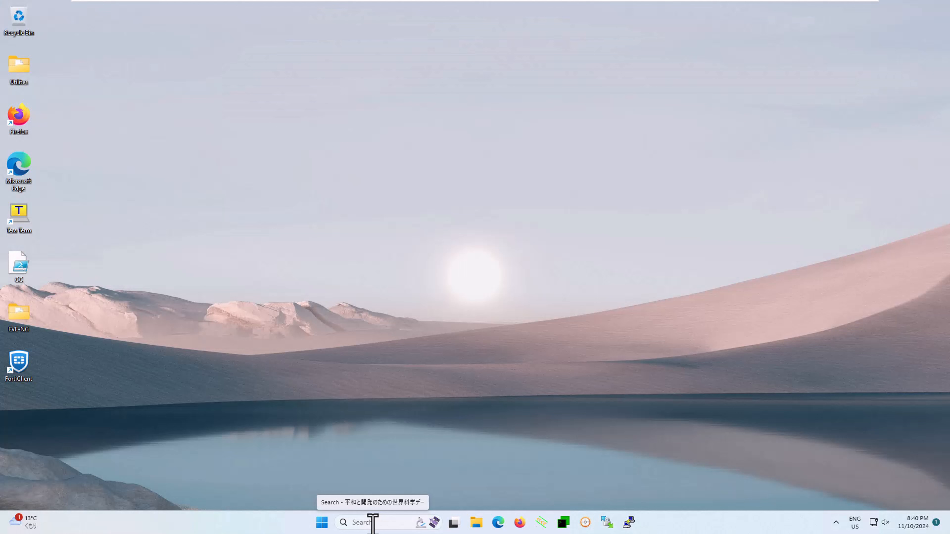
# Switch to the remote Windows computer and open the Network and Sharing Center in Control Panel.
pyautogui.click(373, 523)
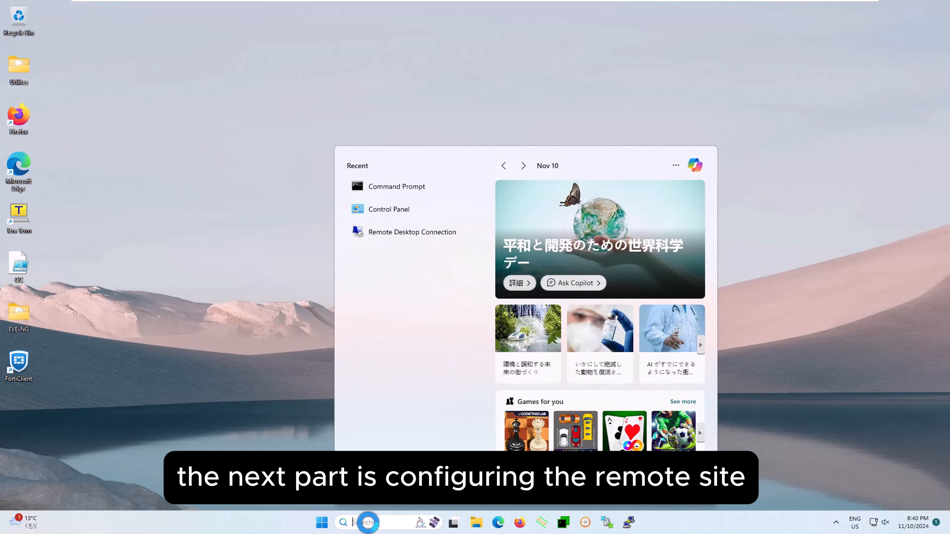
pyautogui.write('control panel')
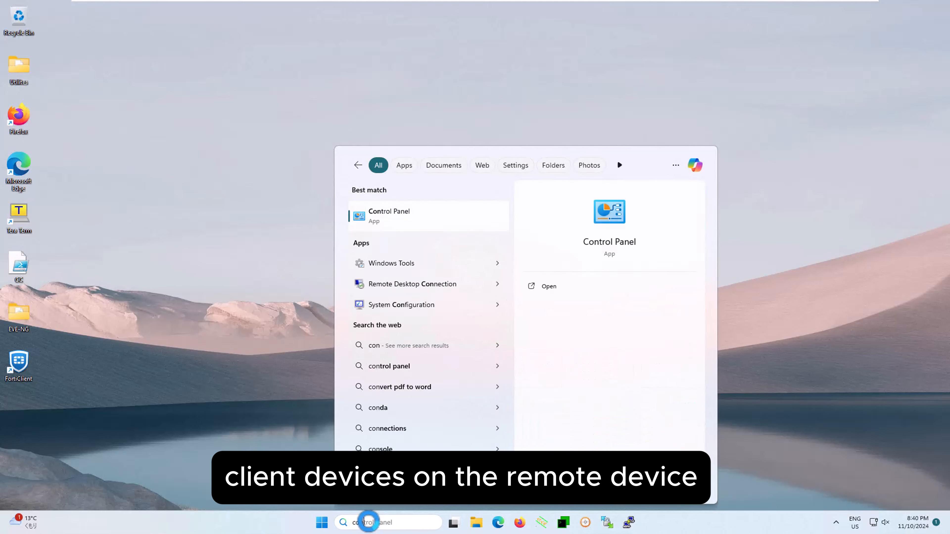
pyautogui.click(426, 218)
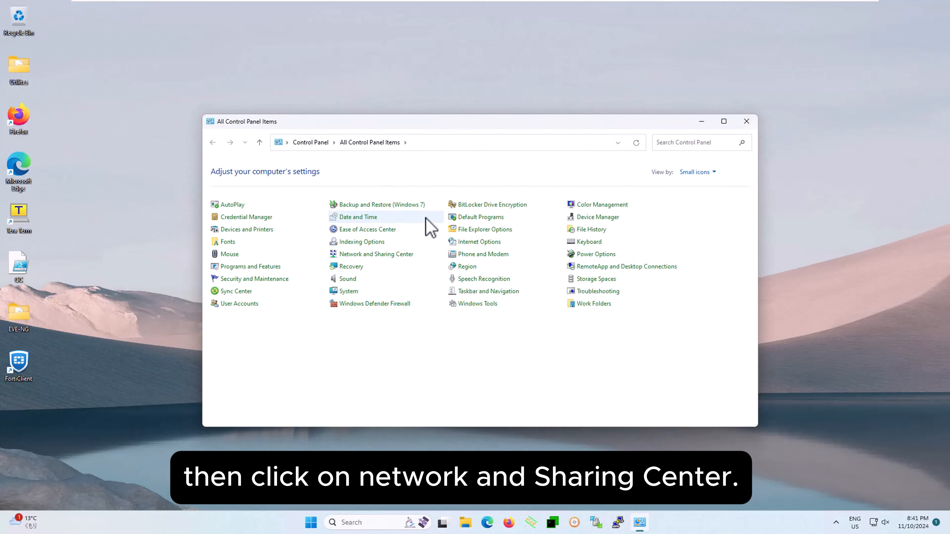
pyautogui.click(372, 256)
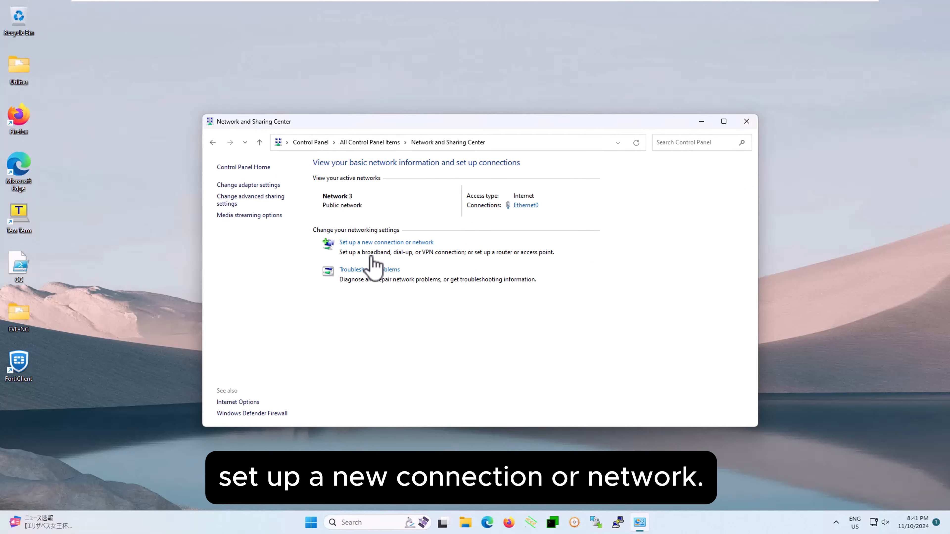
# Create a workplace VPN connection over the Internet with the VPN server's address and the destination name L2TP-IPsec, without remembering credentials.
pyautogui.click(362, 243)
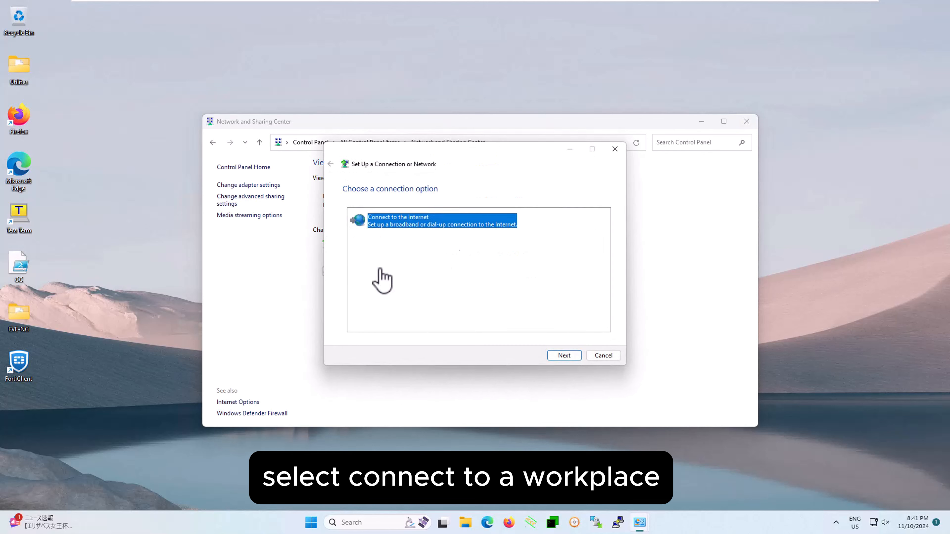
pyautogui.click(397, 269)
pyautogui.click(564, 355)
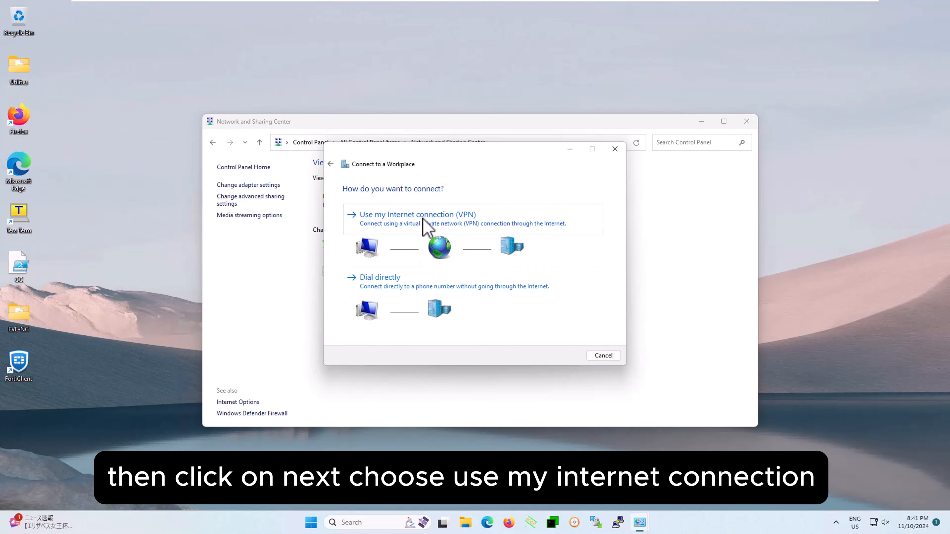
pyautogui.click(425, 220)
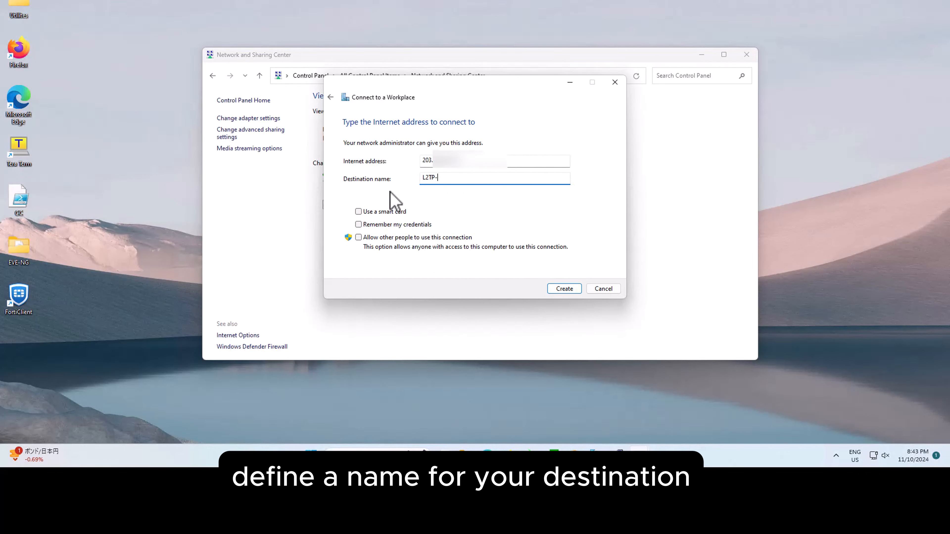
pyautogui.write('IPsec')
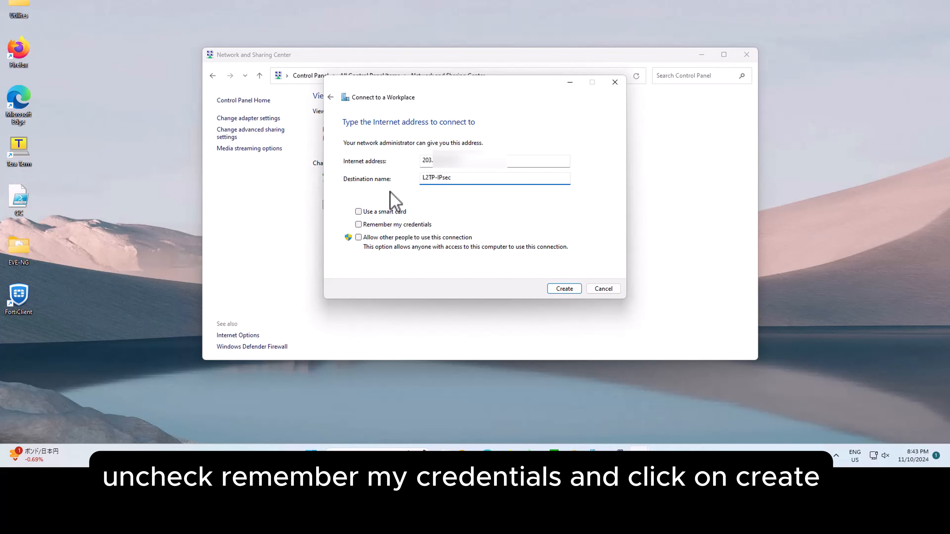
pyautogui.click(564, 289)
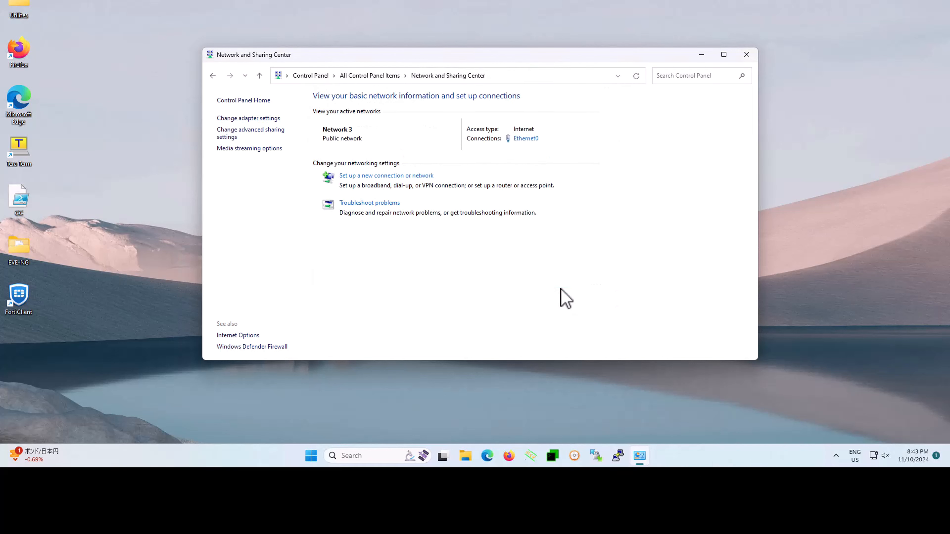
# In the L2TP-IPsec adapter's security properties, set the type of VPN to Layer 2 Tunneling Protocol with IPsec (L2TP/IPsec).
pyautogui.click(255, 119)
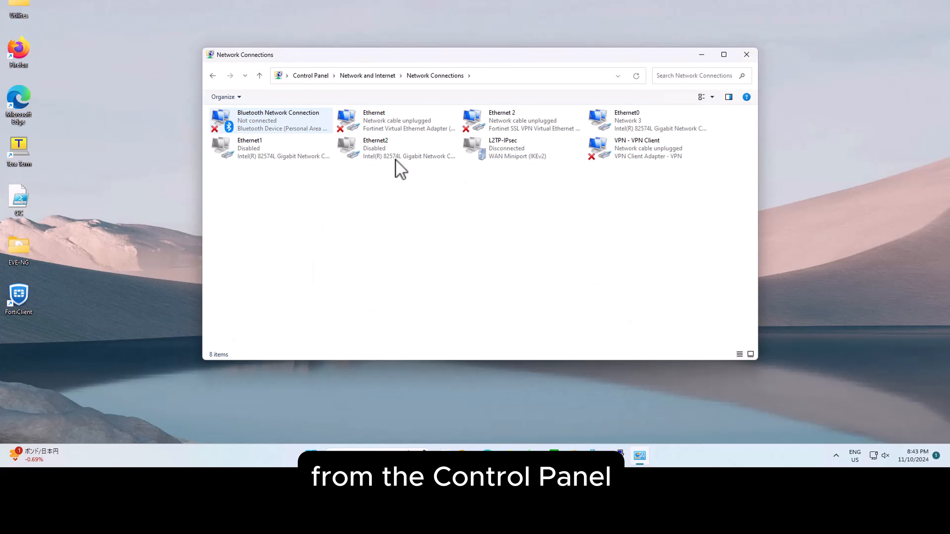
pyautogui.rightClick(495, 154)
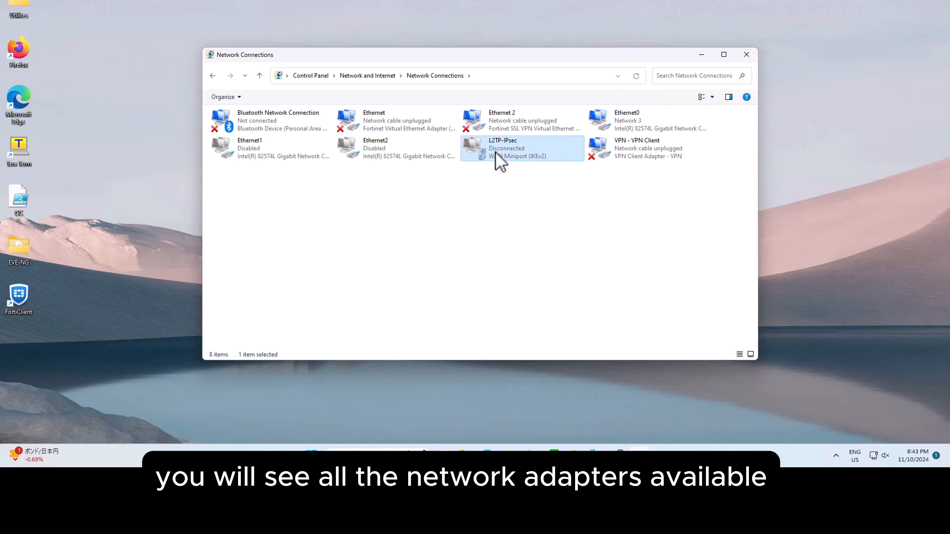
pyautogui.click(515, 248)
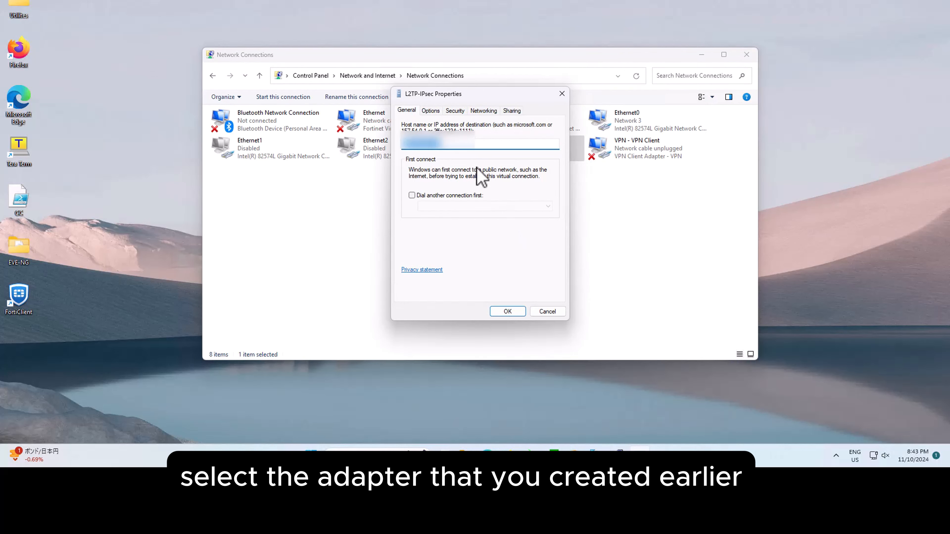
pyautogui.click(455, 111)
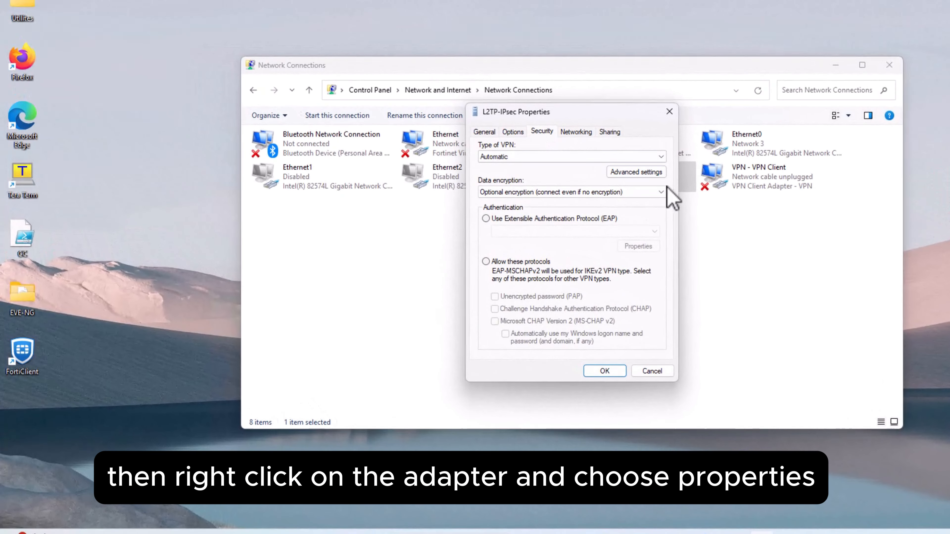
pyautogui.click(660, 156)
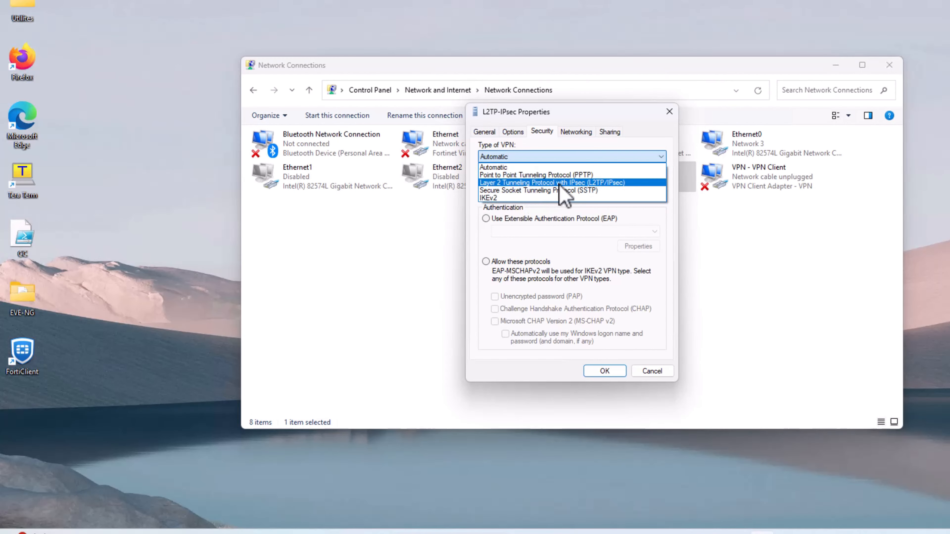
pyautogui.click(591, 182)
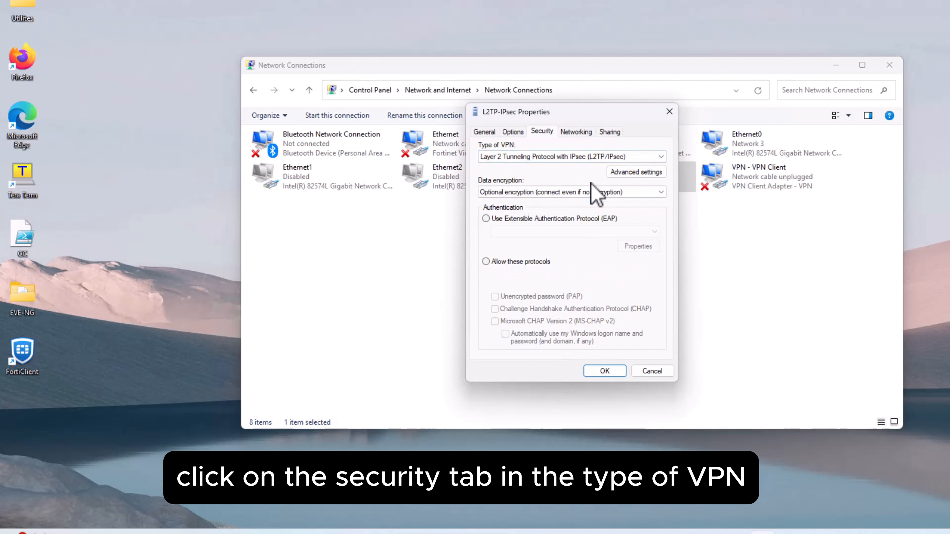
# In the L2TP-IPsec connection's advanced L2TP settings, choose preshared key authentication and enter the preshared key.
pyautogui.click(638, 175)
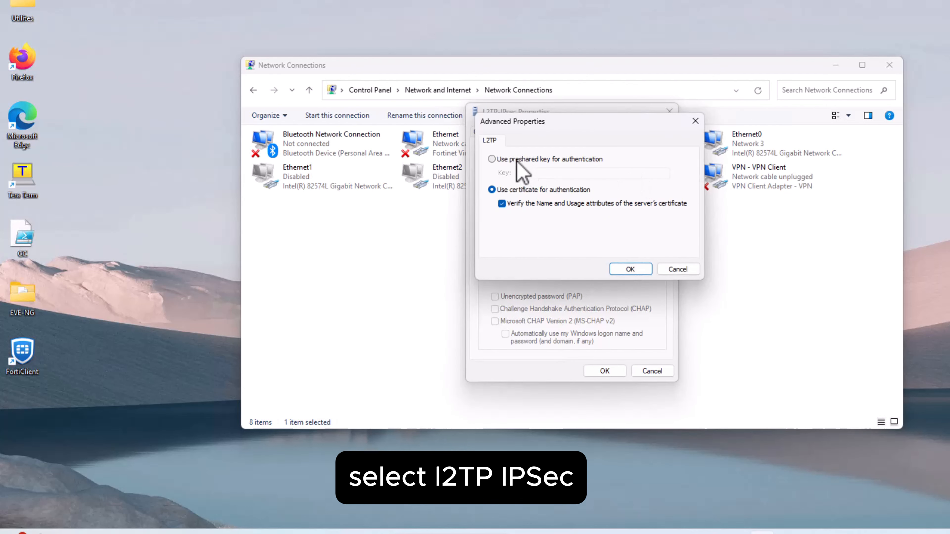
pyautogui.click(516, 160)
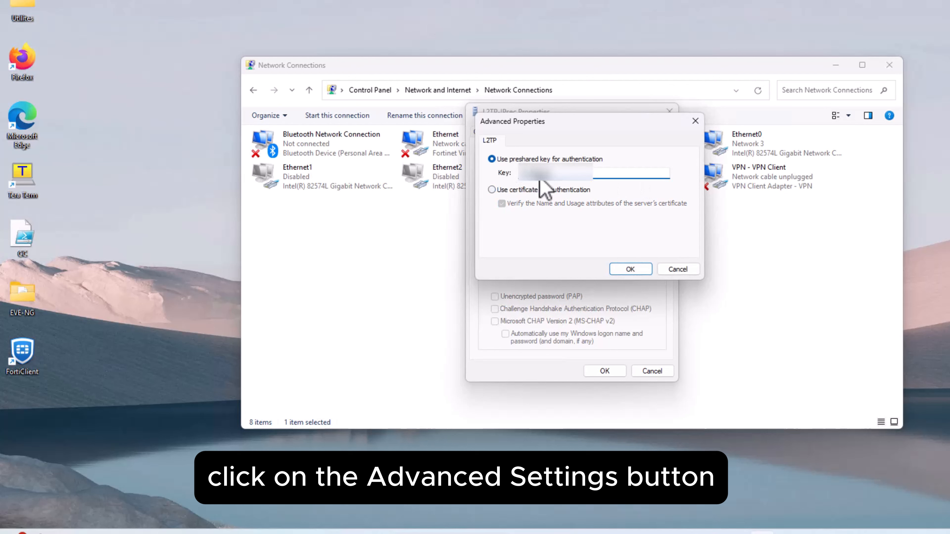
pyautogui.click(619, 268)
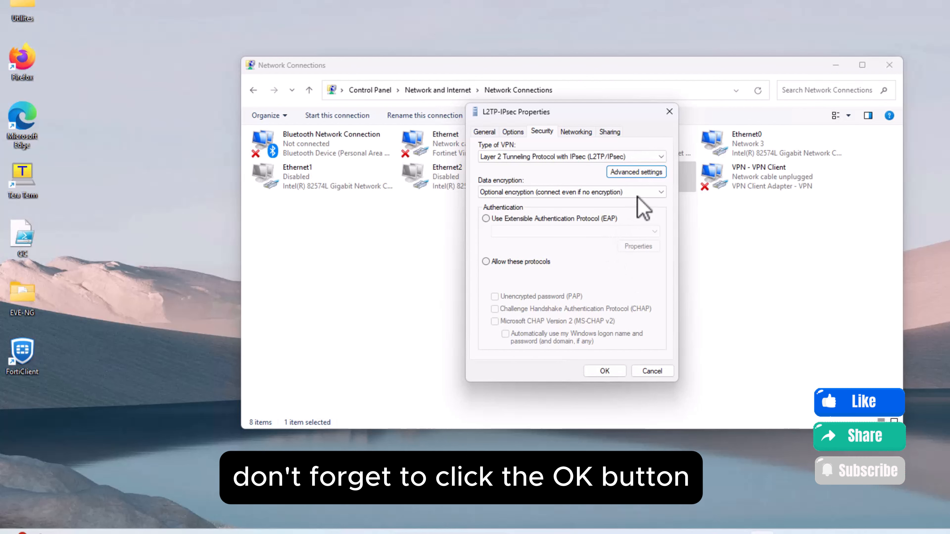
# Set data encryption to Require encryption, allow only the Unencrypted password (PAP) protocol with MS-CHAP v2 disabled, and save the L2TP-IPsec properties.
pyautogui.click(653, 192)
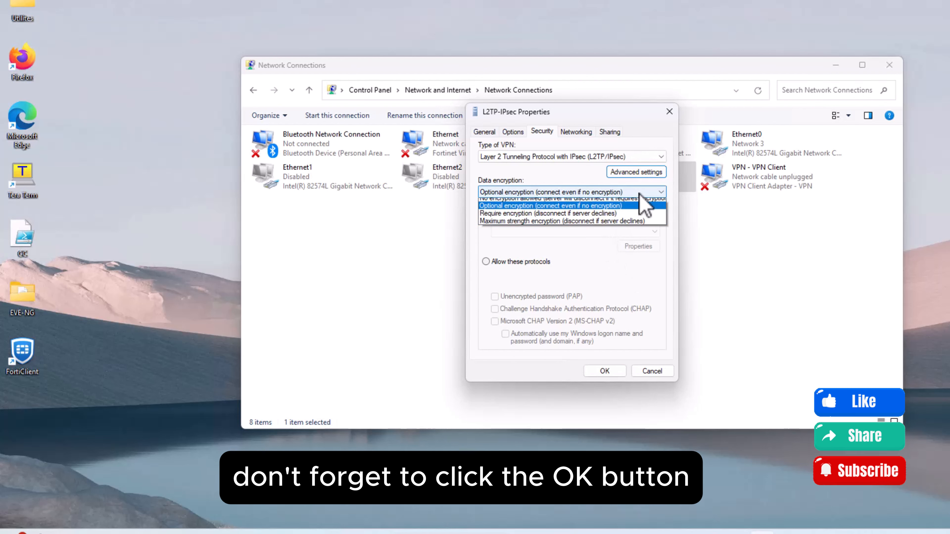
pyautogui.click(524, 219)
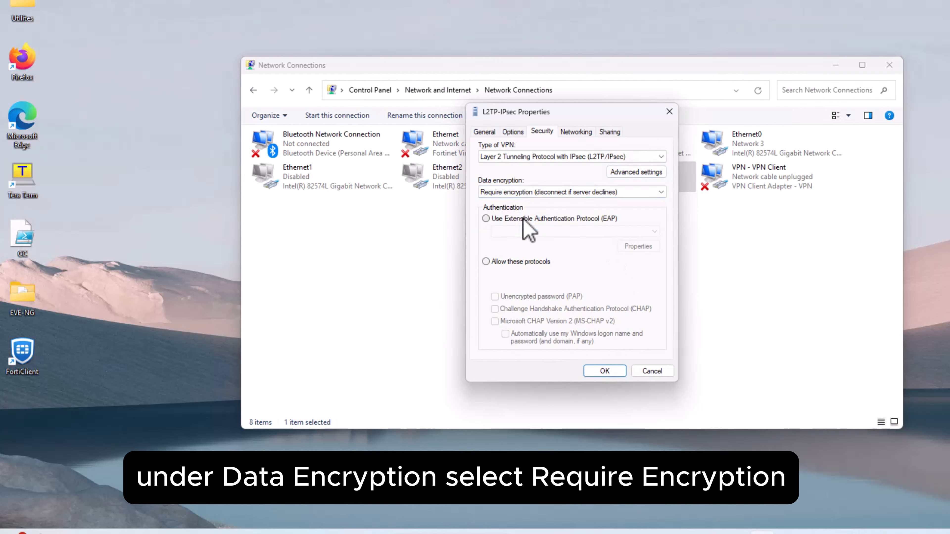
pyautogui.click(509, 261)
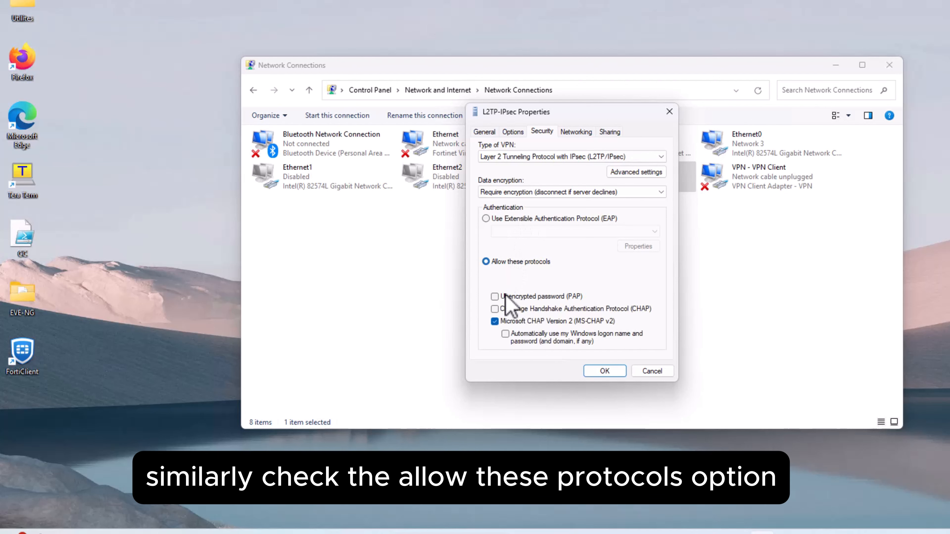
pyautogui.click(496, 322)
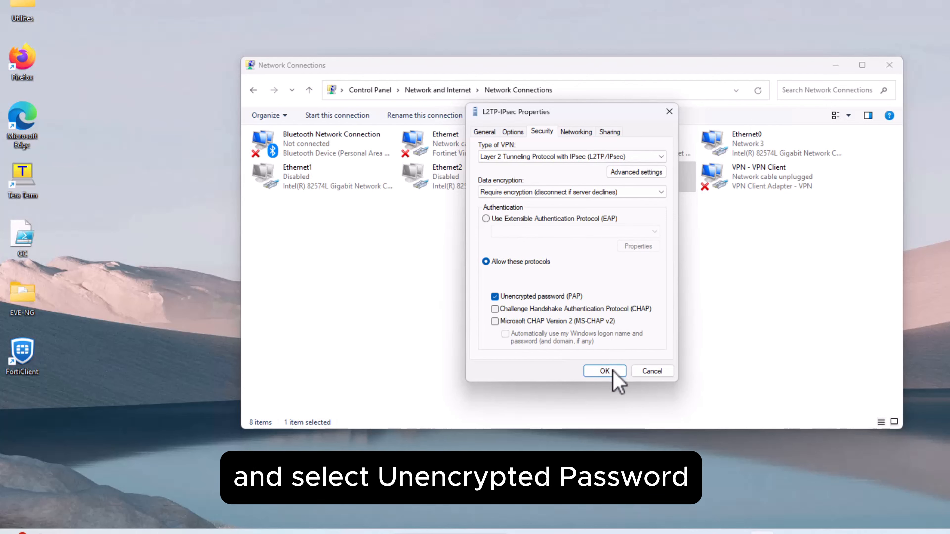
pyautogui.click(605, 371)
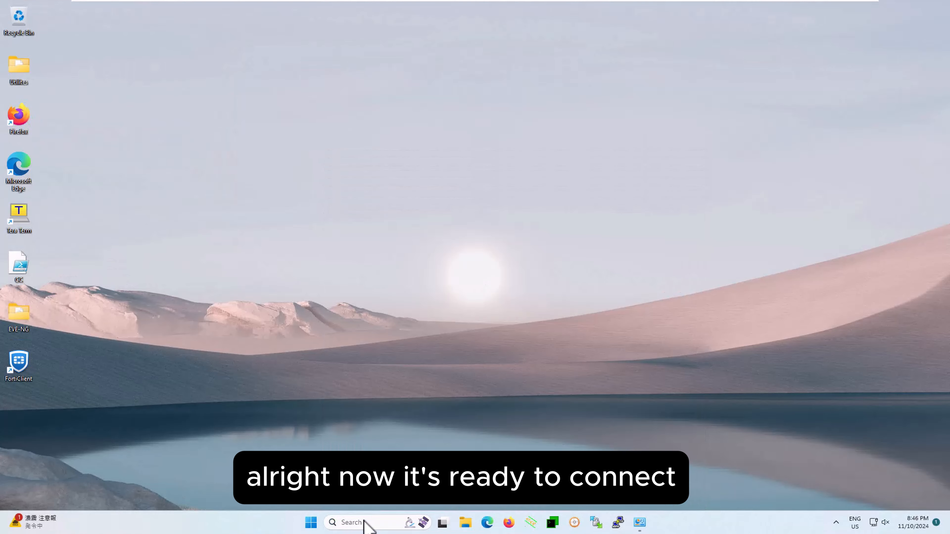
# Run ipconfig in a Command Prompt and check the local IPv4 address of the Ethernet0 adapter.
pyautogui.write('ipconfi')
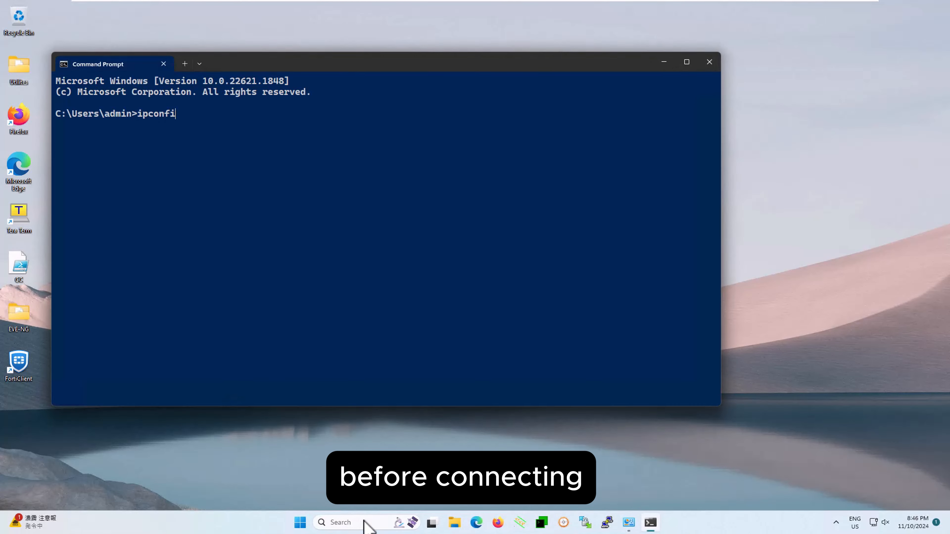
pyautogui.write('g')
pyautogui.press('Return')
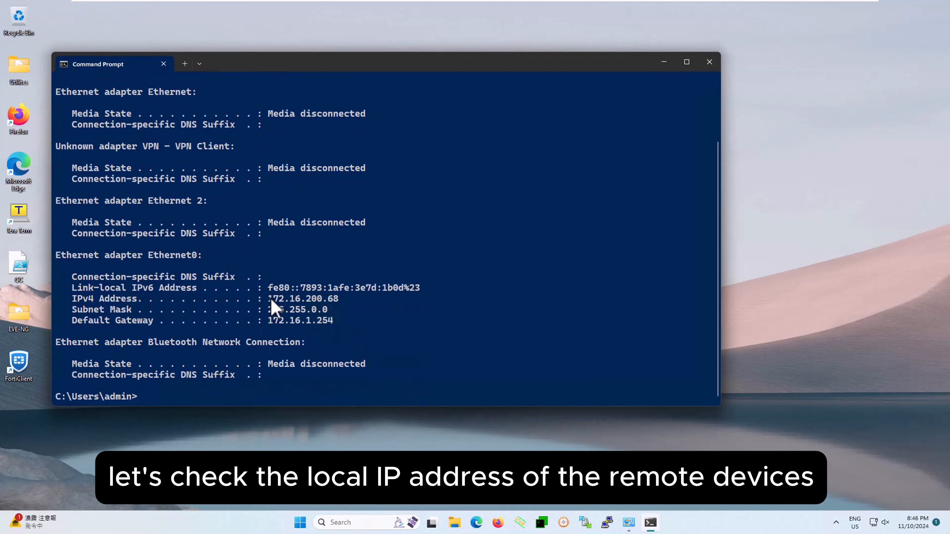
pyautogui.moveTo(271, 299); pyautogui.dragTo(340, 297)
pyautogui.scroll(3, 340, 294)
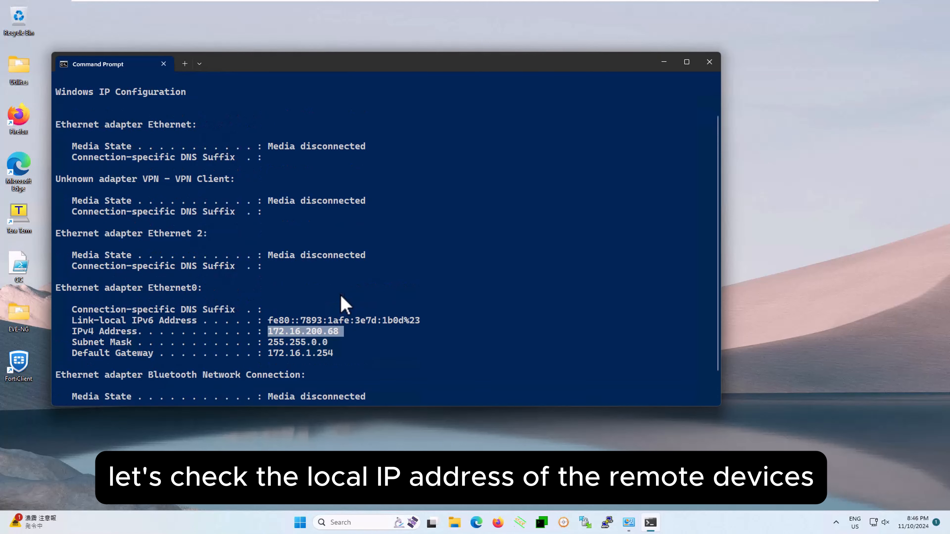
pyautogui.scroll(-1, 340, 294)
pyautogui.scroll(-2, 341, 297)
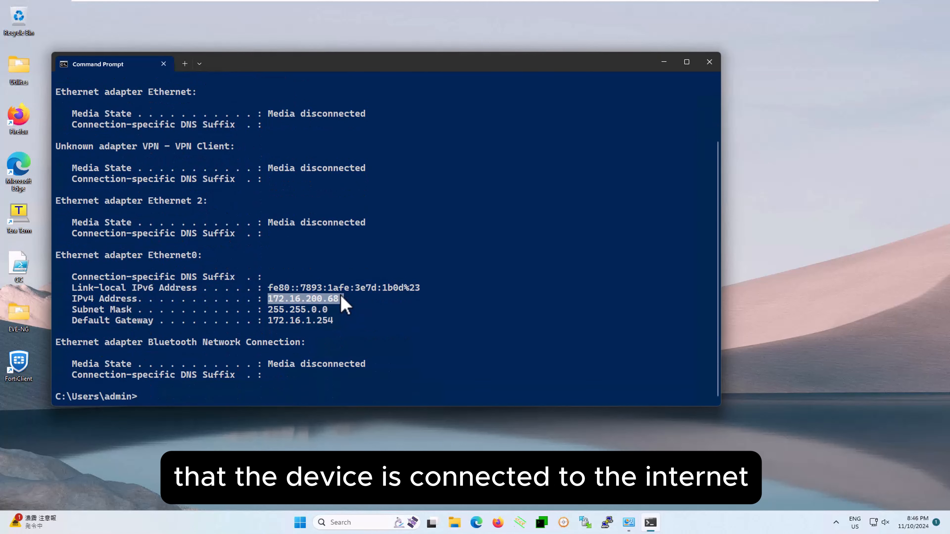
# Ping 1.1.1.1 to test the computer's Internet access without the VPN.
pyautogui.write('ping')
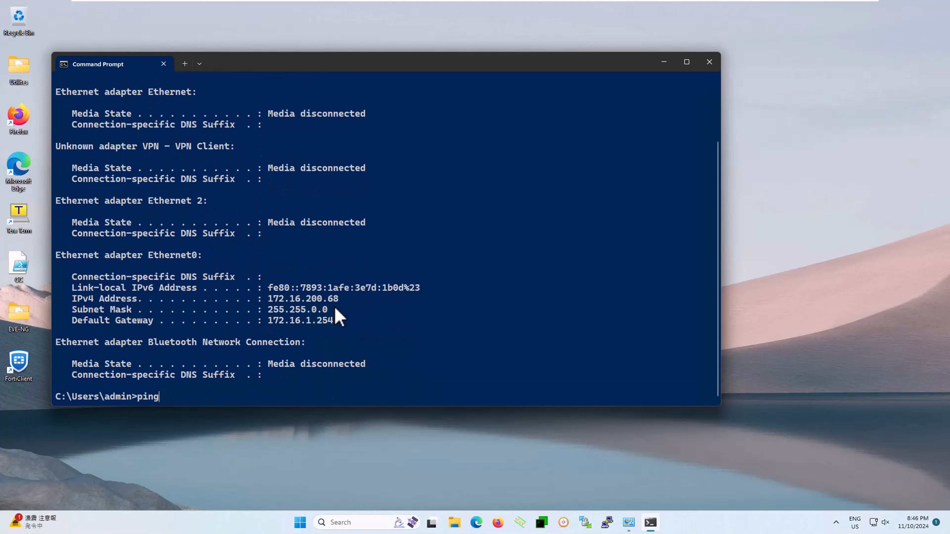
pyautogui.write(' 1.1.1.1')
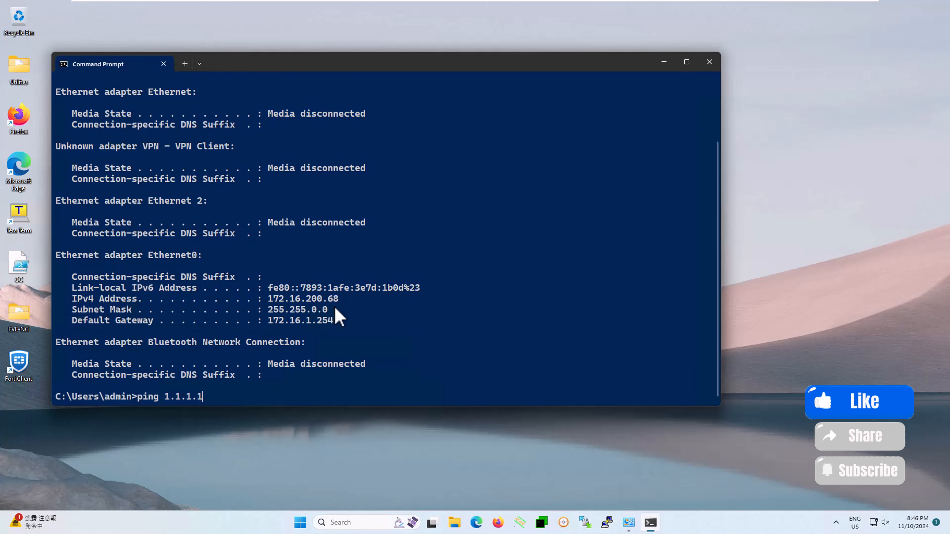
pyautogui.press('Return')
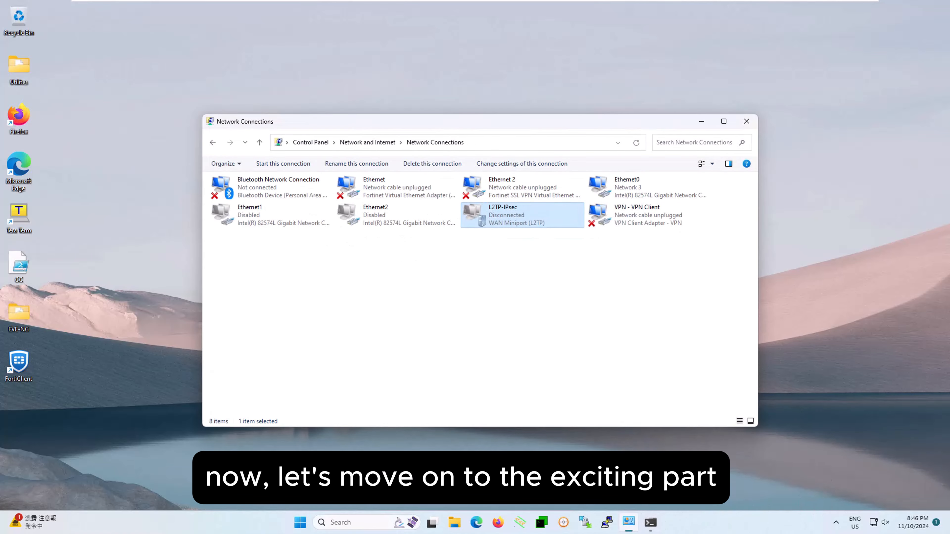
# Start connecting the L2TP-IPsec VPN from the Network Connections window.
pyautogui.rightClick(525, 224)
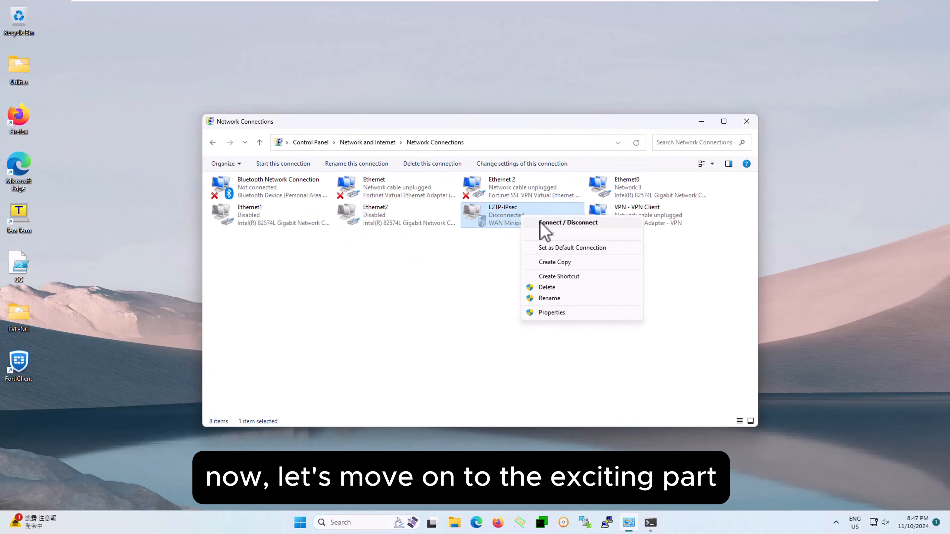
pyautogui.click(541, 223)
pyautogui.click(875, 370)
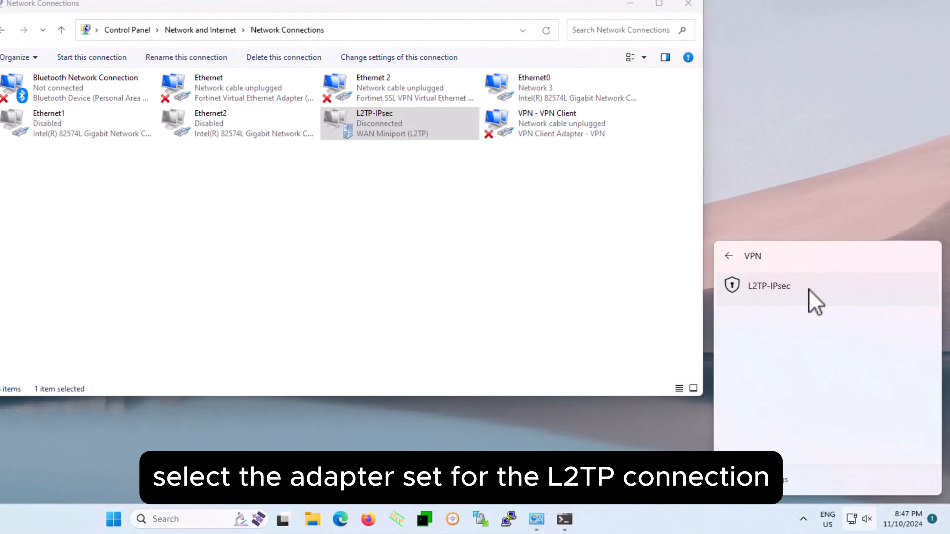
pyautogui.click(842, 346)
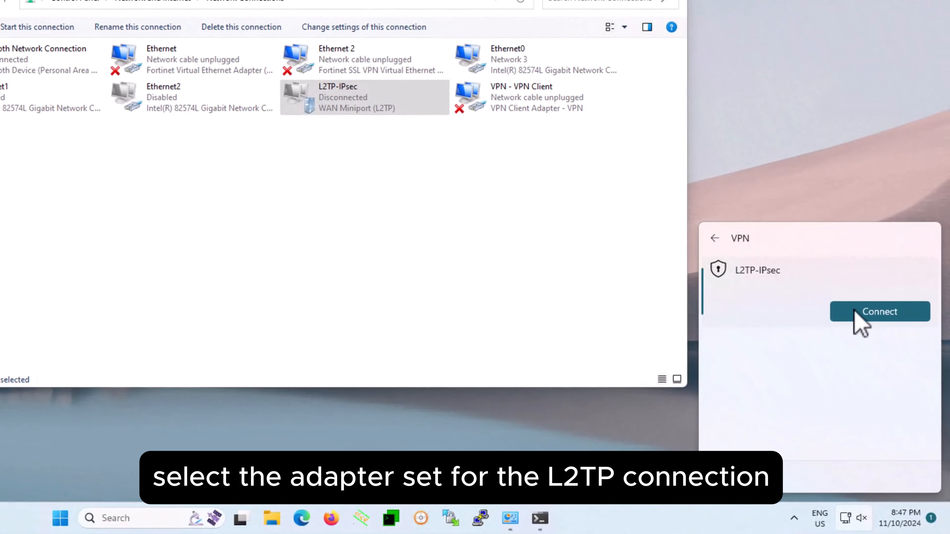
pyautogui.click(894, 382)
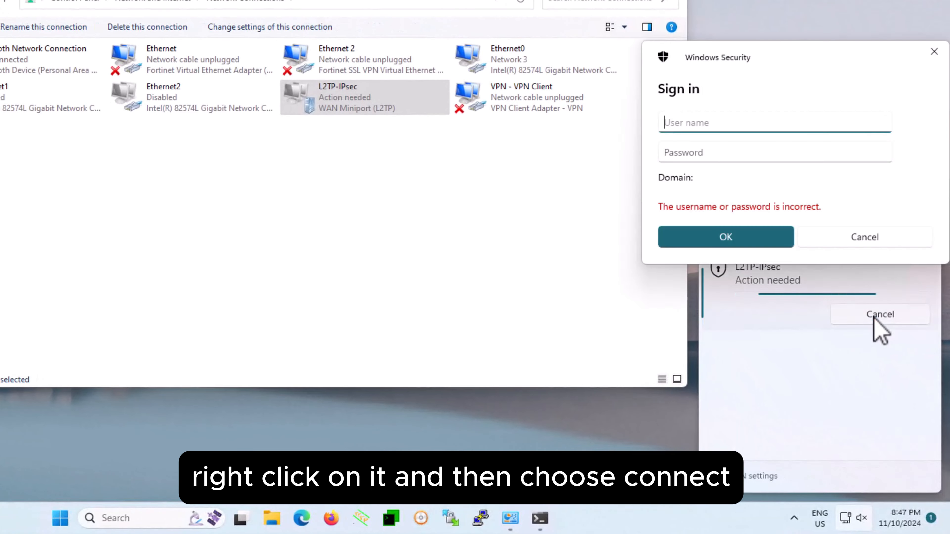
# Sign in to the L2TP-IPsec VPN with the user name l2tpuser and the account password.
pyautogui.write('l2tpuser')
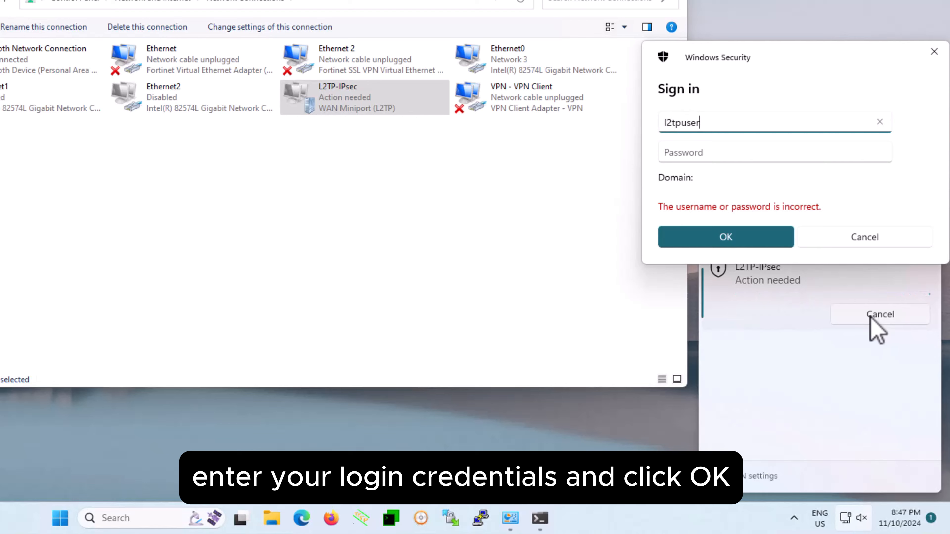
pyautogui.press('Tab')
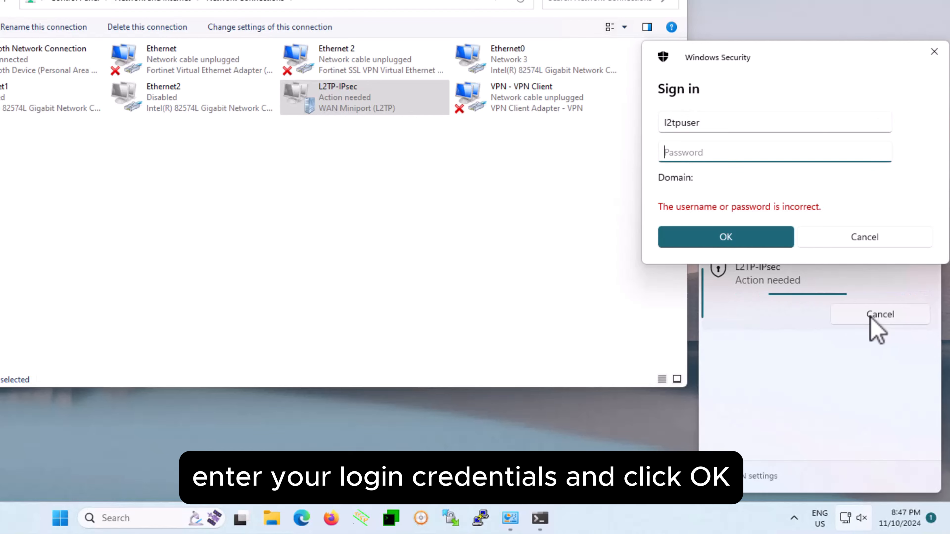
pyautogui.write('••••••••')
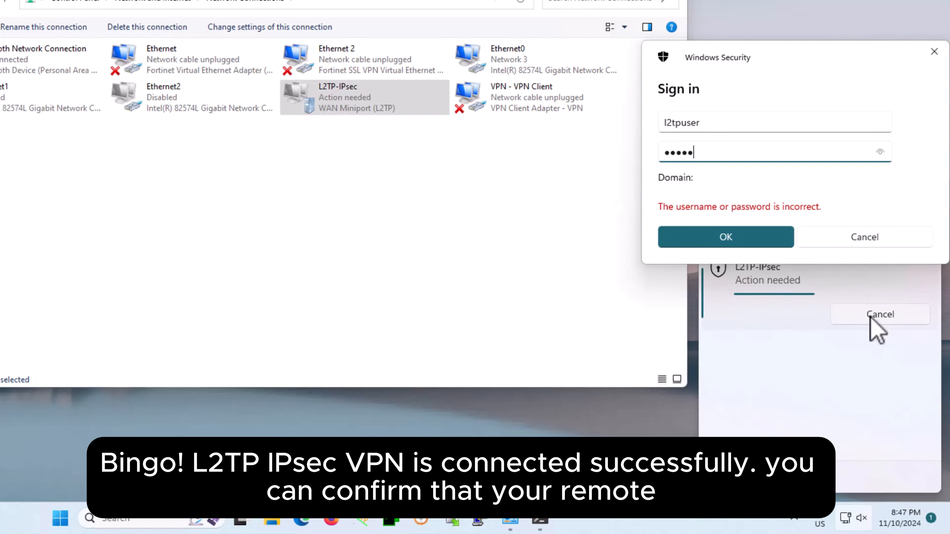
pyautogui.click(759, 240)
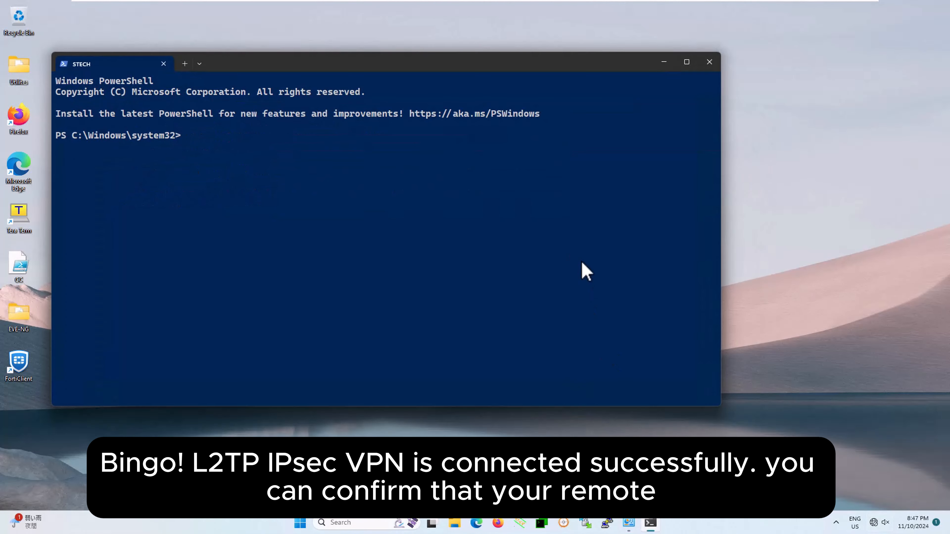
# Run ipconfig in PowerShell and compare the IPv4 addresses of the Ethernet0 and L2TP-IPsec adapters.
pyautogui.write('fig')
pyautogui.press('Return')
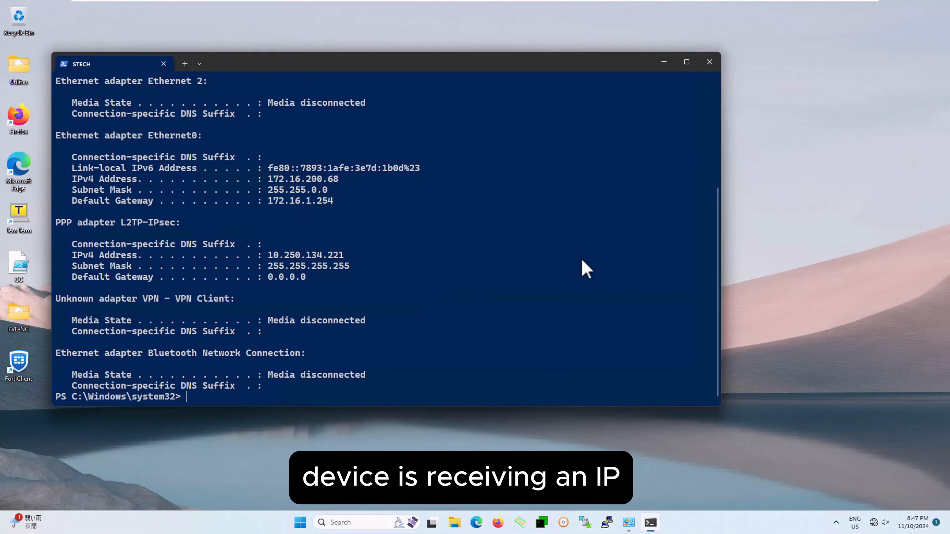
pyautogui.moveTo(278, 180); pyautogui.dragTo(333, 181)
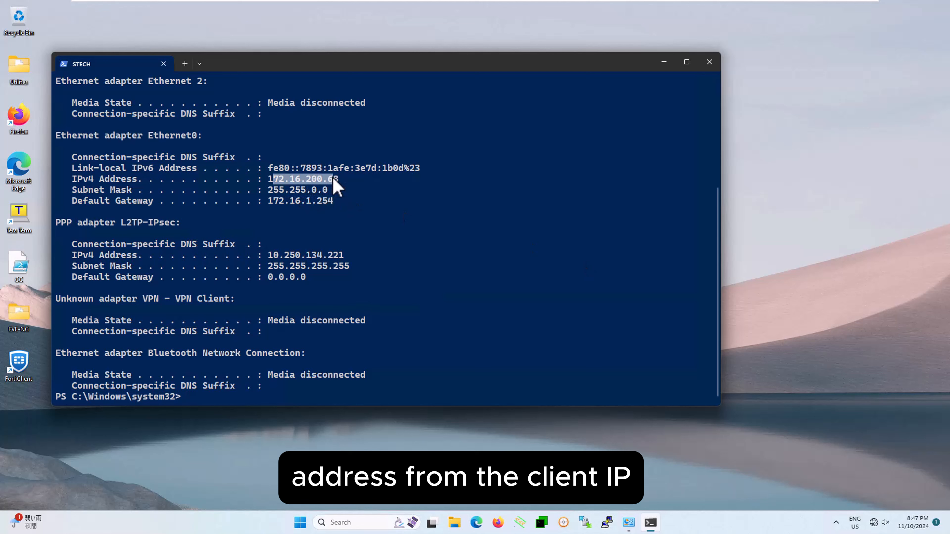
pyautogui.moveTo(271, 256); pyautogui.dragTo(344, 258)
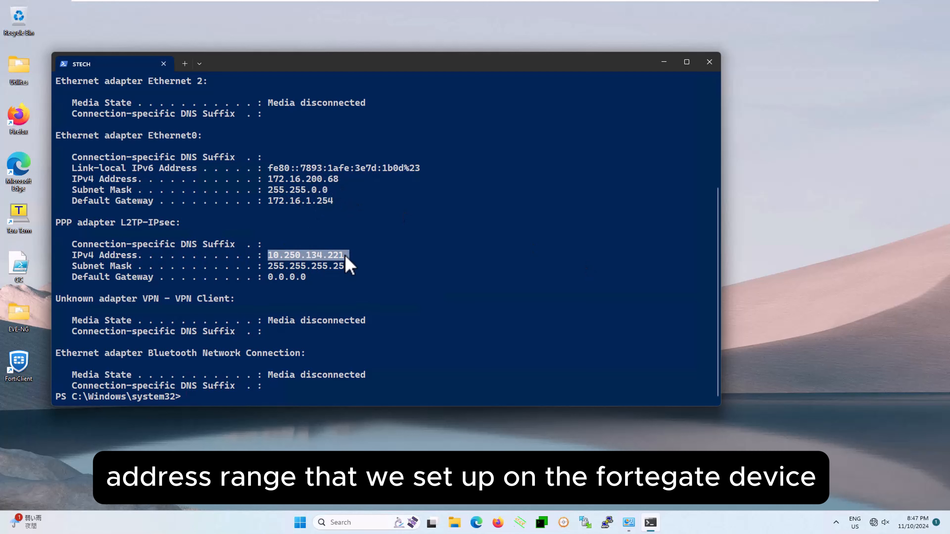
pyautogui.click(385, 336)
# Clear the PowerShell screen, ping 1.1.1.1 over the VPN connection, and stop the ping.
pyautogui.hotkey('ctrl', 'l')
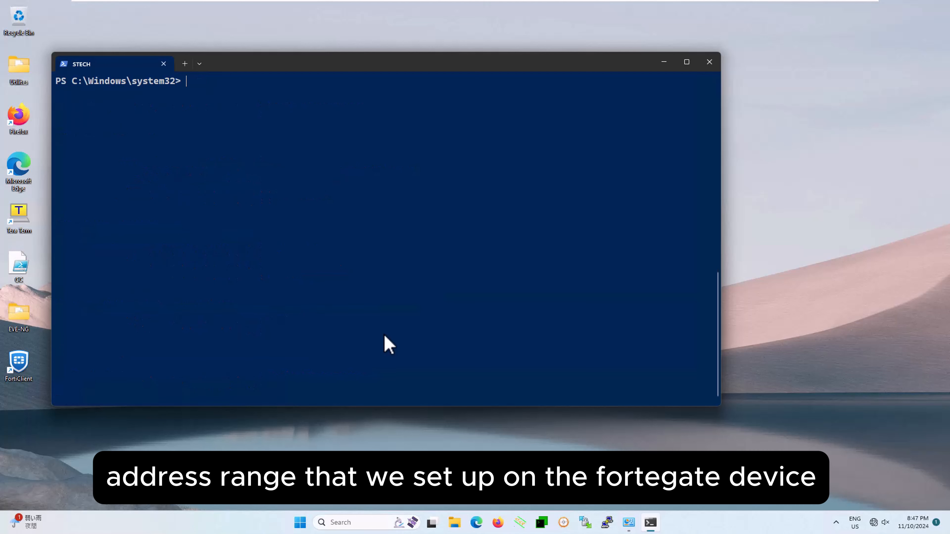
pyautogui.press('Return')
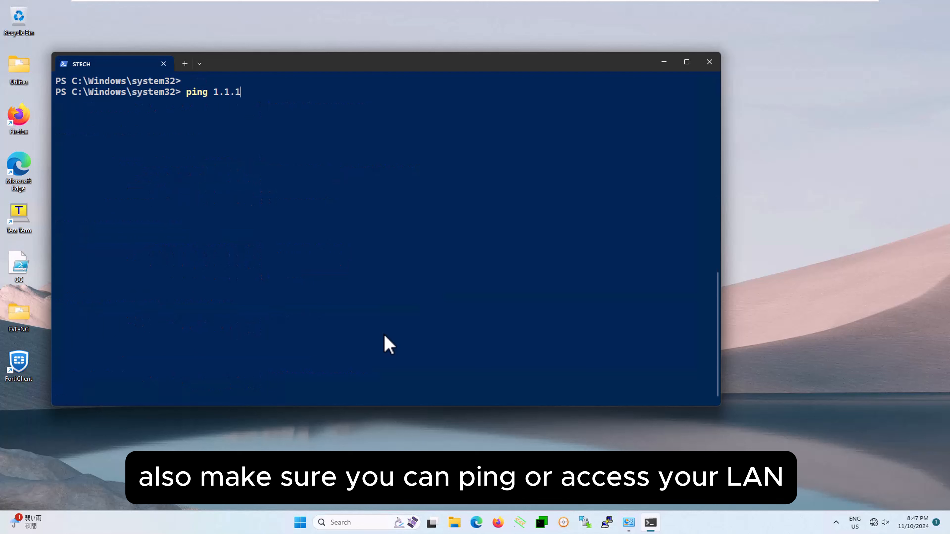
pyautogui.press('Return')
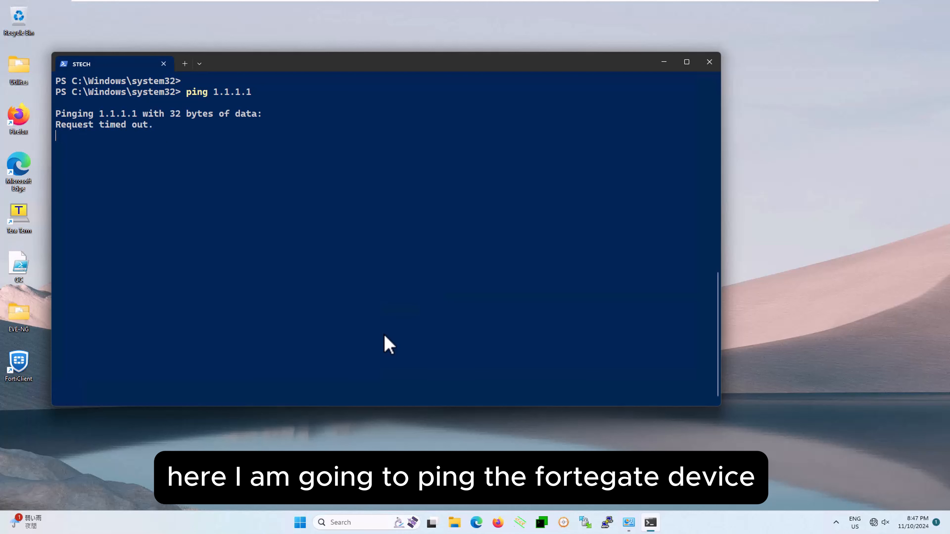
pyautogui.hotkey('ctrl', 'c')
# Test LAN access through the VPN by pinging the FortiGate at 192.168.199.1 and the file server at 192.168.199.8.
pyautogui.write('ping')
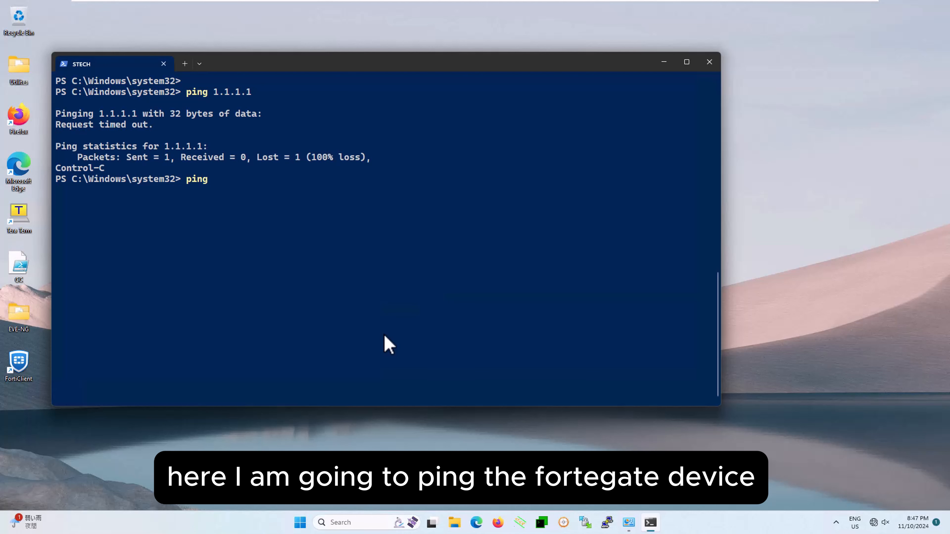
pyautogui.write(' 192.168.')
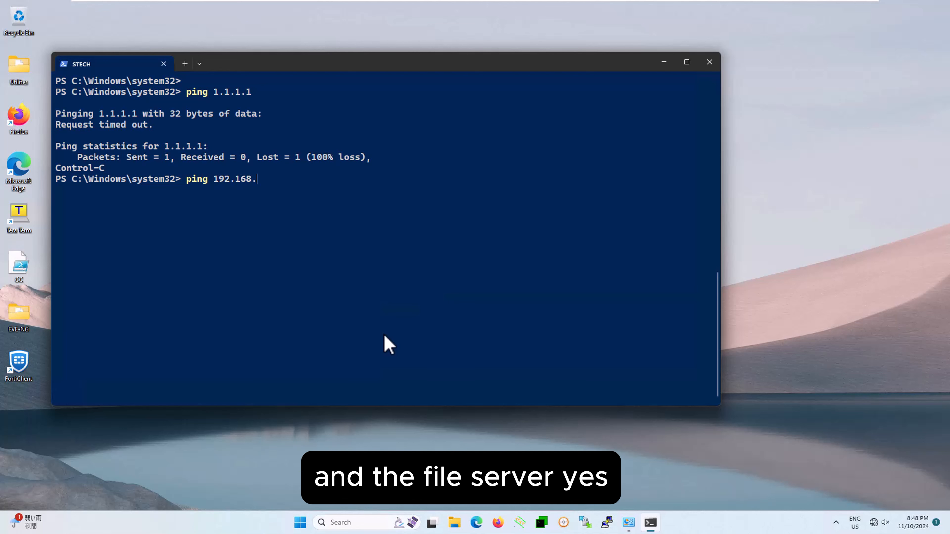
pyautogui.write('199.1')
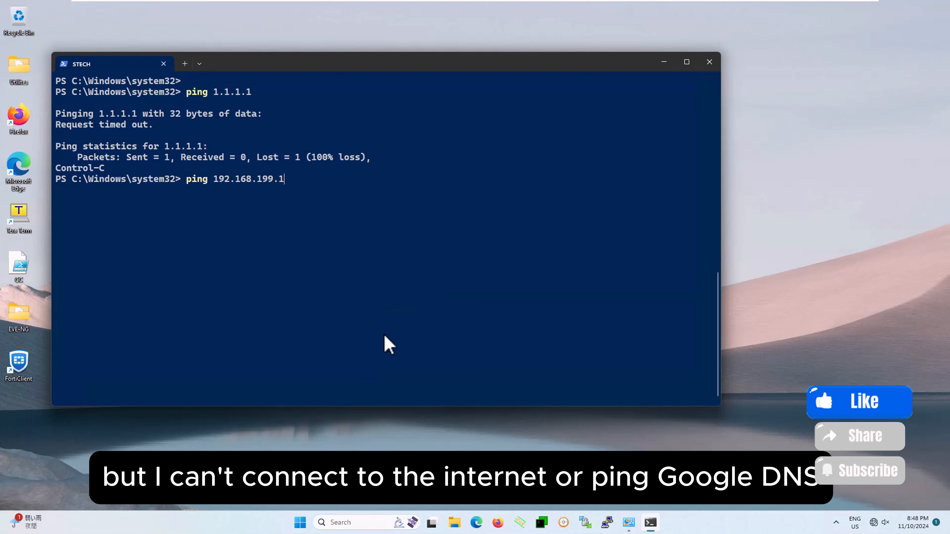
pyautogui.press('Return')
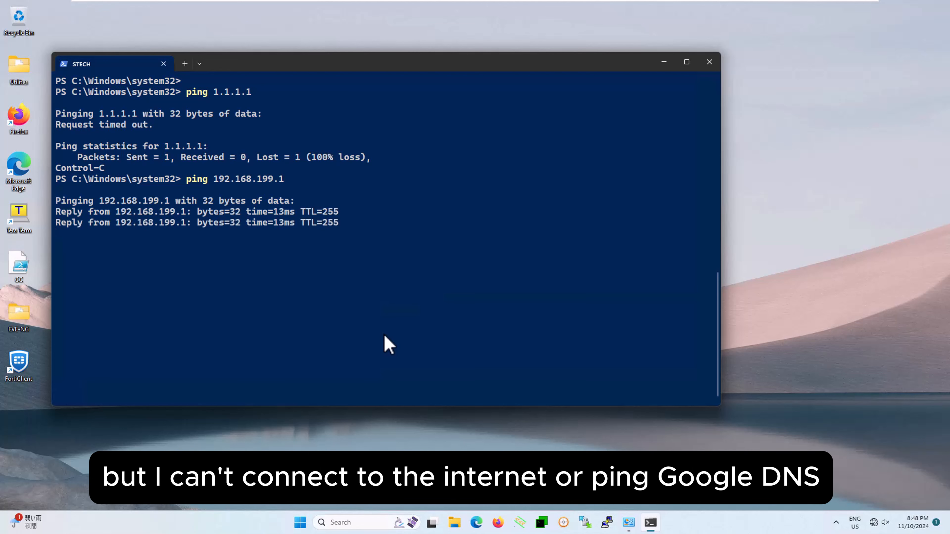
pyautogui.hotkey('ctrl', 'c')
pyautogui.press('Up')
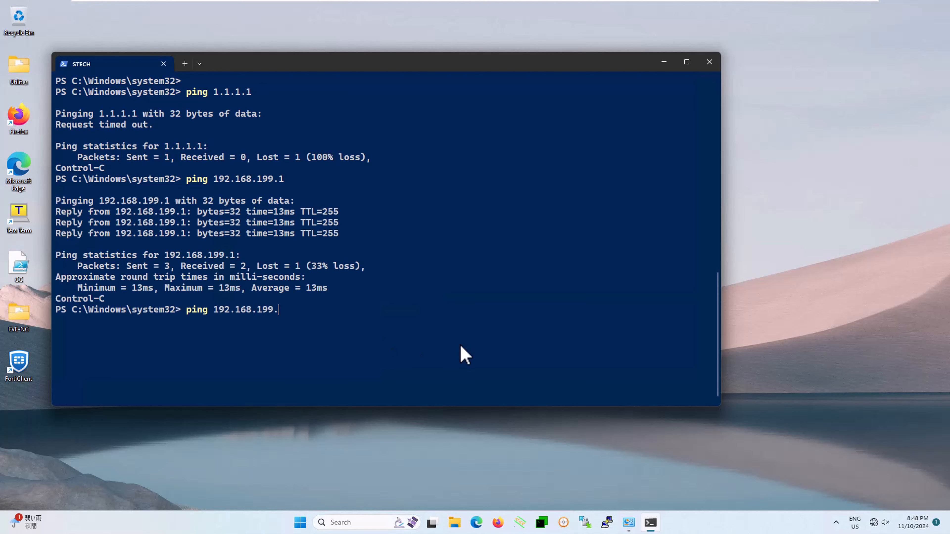
pyautogui.press('Return')
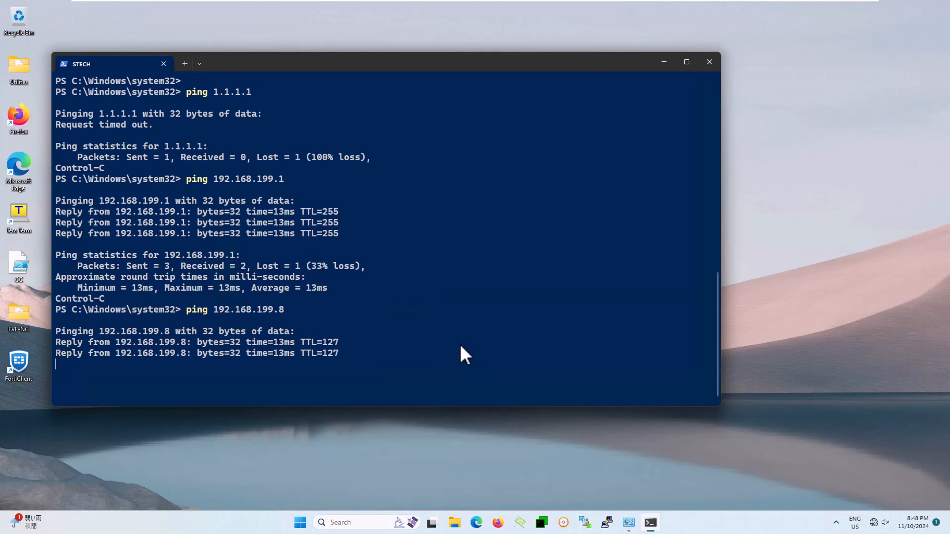
# Switch to the Edge browser and sign in to the FortiGate at 192.168.199.1 as admin with the account password.
pyautogui.press('super+d')
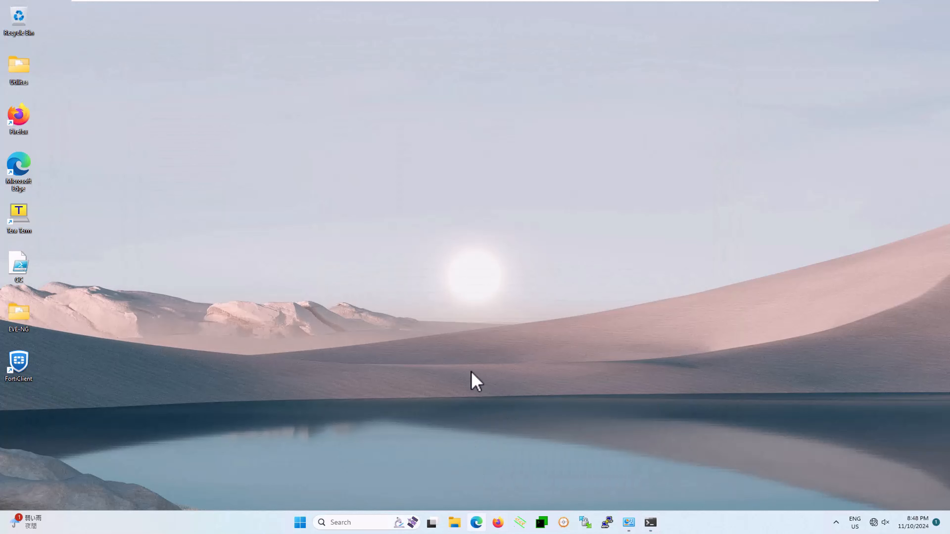
pyautogui.write('mi')
pyautogui.write('n')
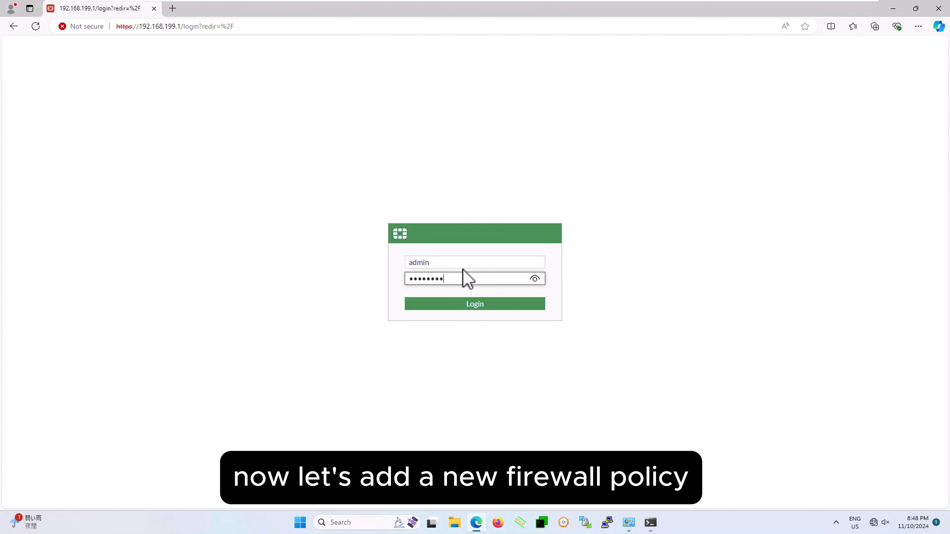
pyautogui.press('Return')
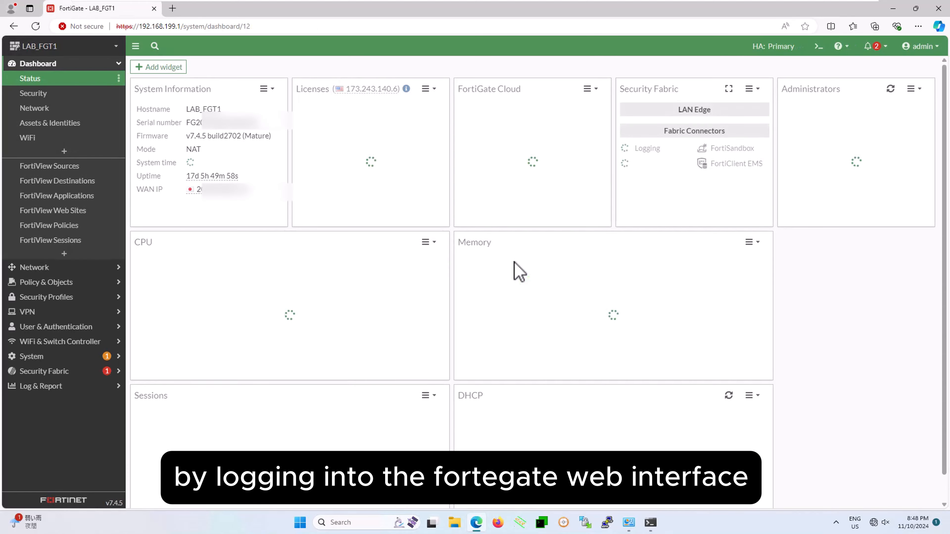
# Create a new firewall policy named vpn-L2TP-wan1.
pyautogui.click(119, 64)
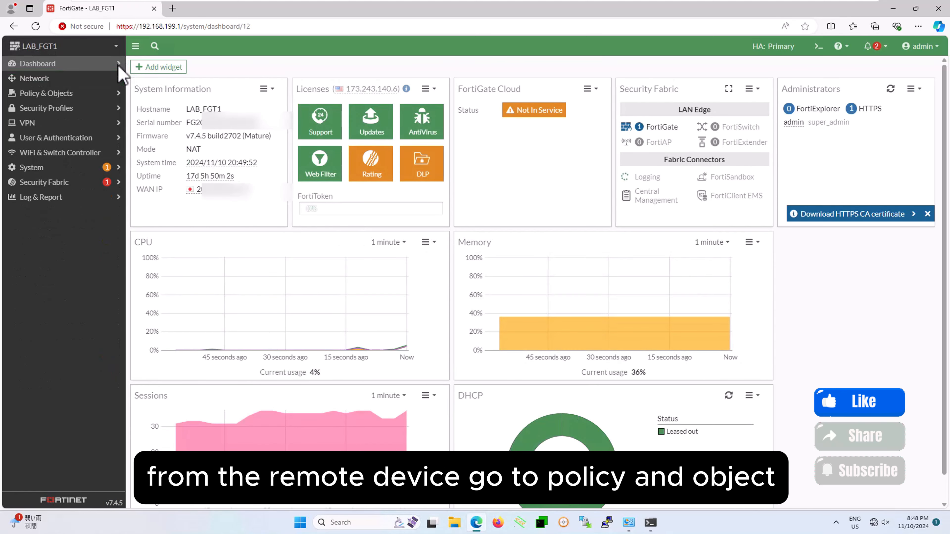
pyautogui.click(75, 94)
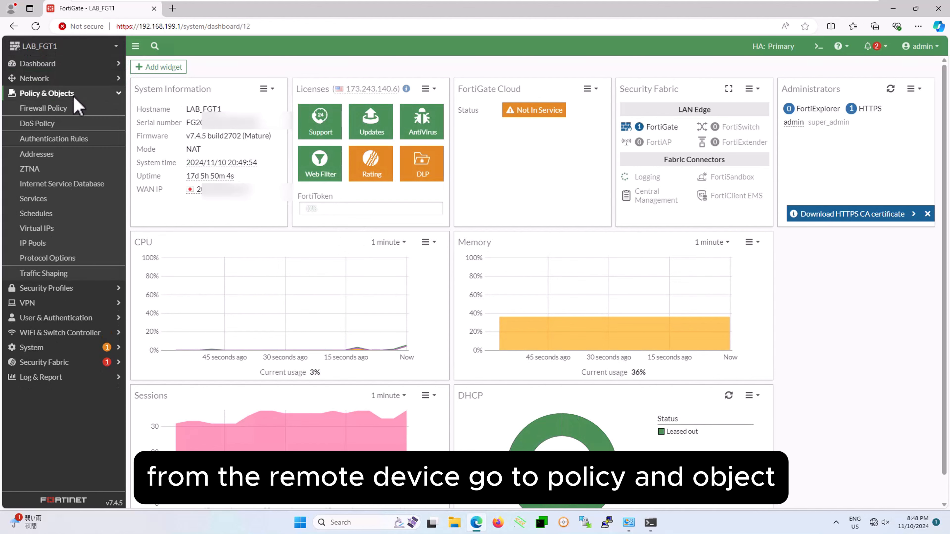
pyautogui.click(62, 112)
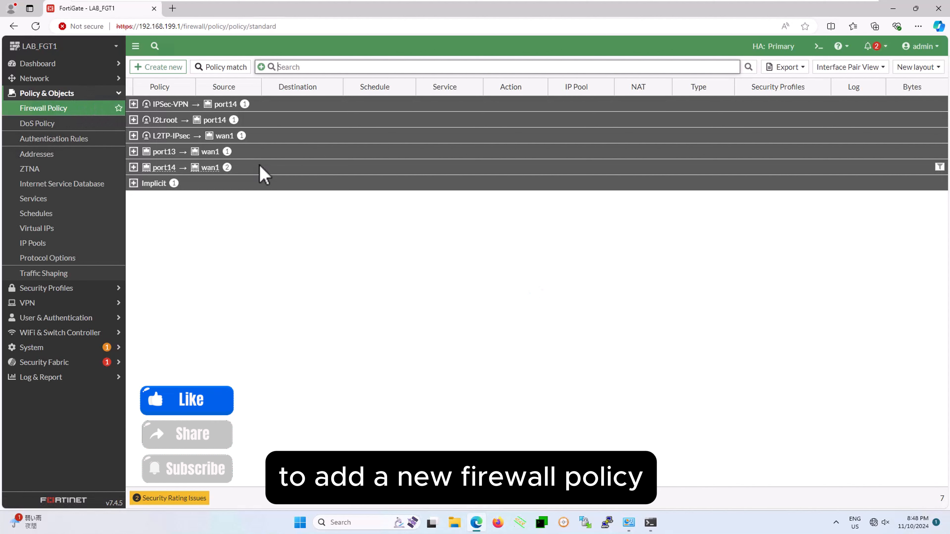
pyautogui.click(161, 67)
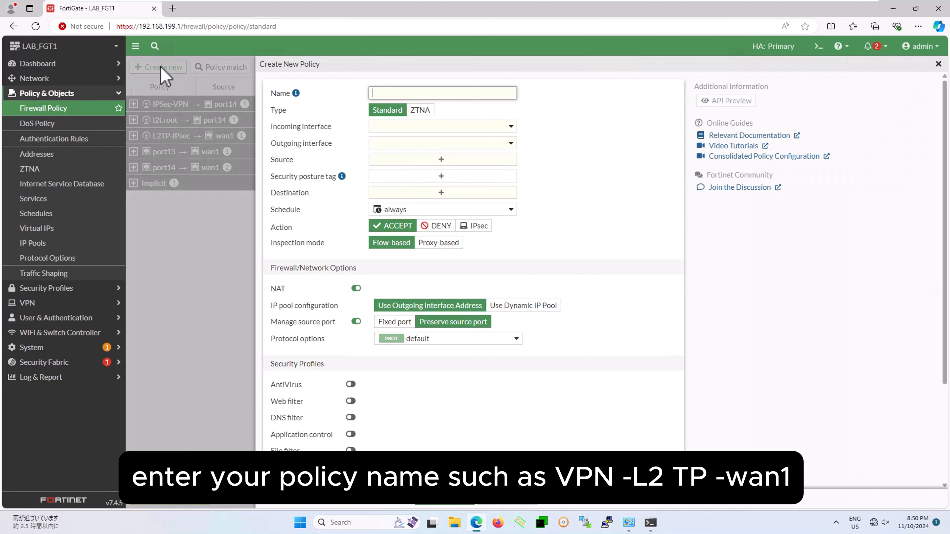
pyautogui.write('vpn-L2TP-wan1')
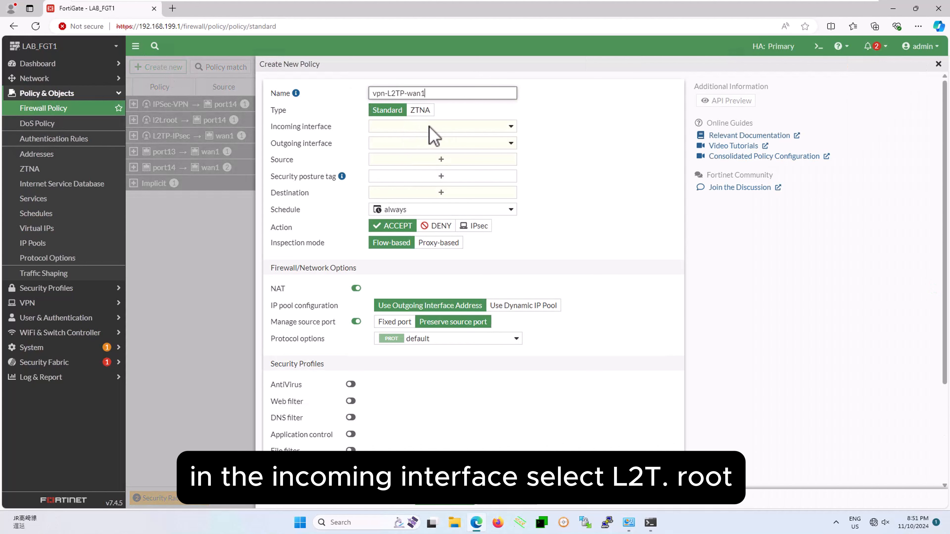
# Set the policy's incoming interface to l2t.root and its outgoing interface to wan1.
pyautogui.click(511, 126)
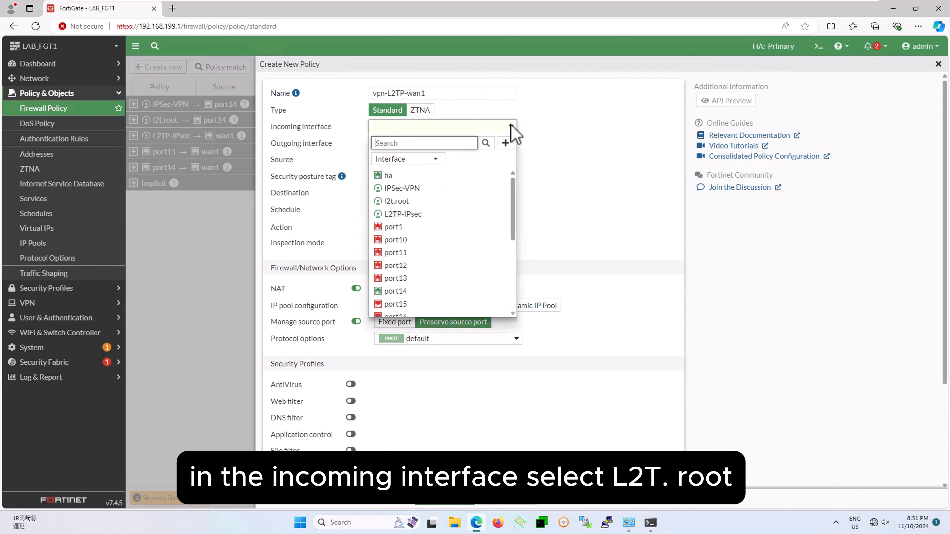
pyautogui.click(407, 202)
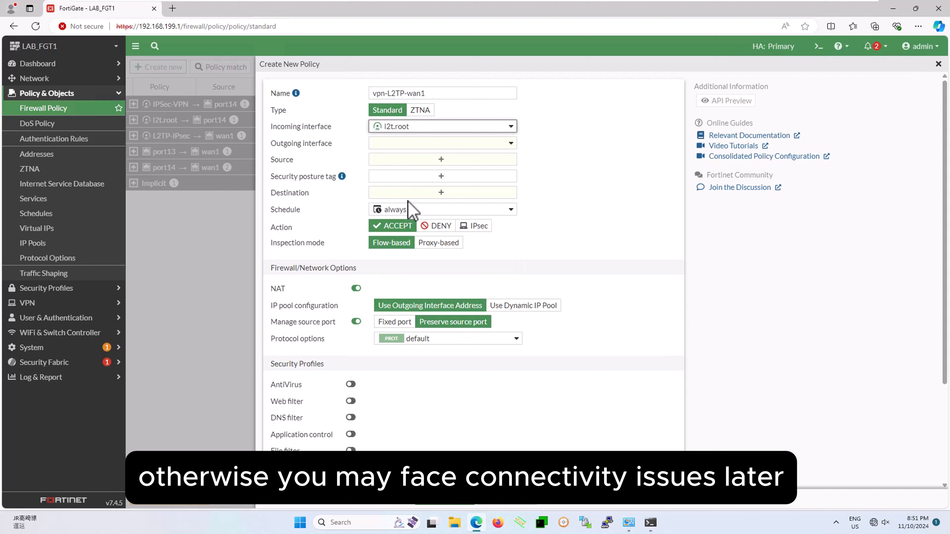
pyautogui.click(511, 143)
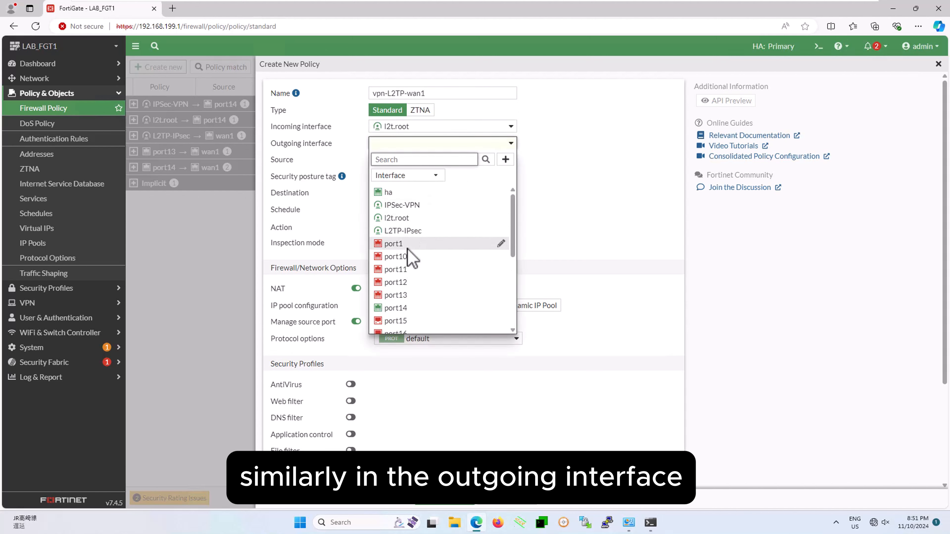
pyautogui.scroll(-4, 411, 262)
pyautogui.click(393, 316)
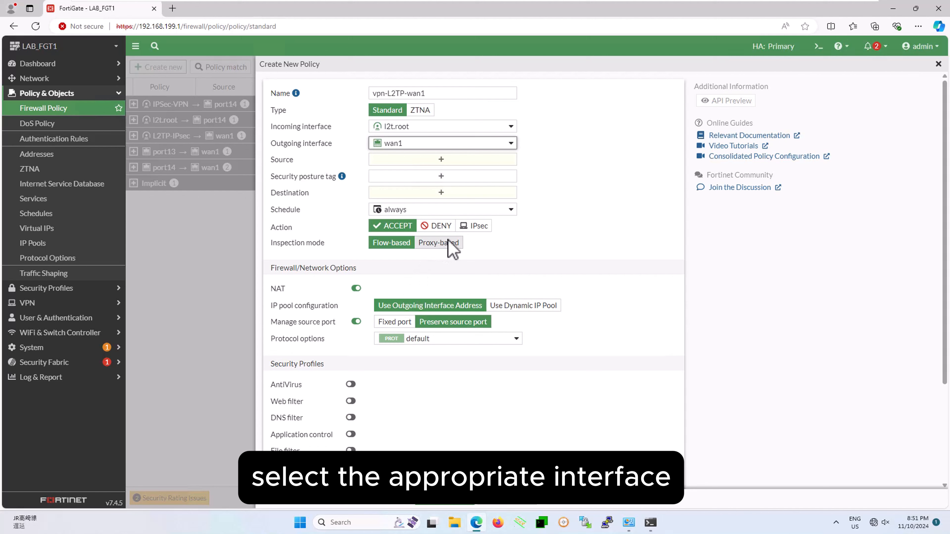
# Set the policy's source to L2TP-IPsec_range, its destination to all, and its service to ALL.
pyautogui.click(446, 161)
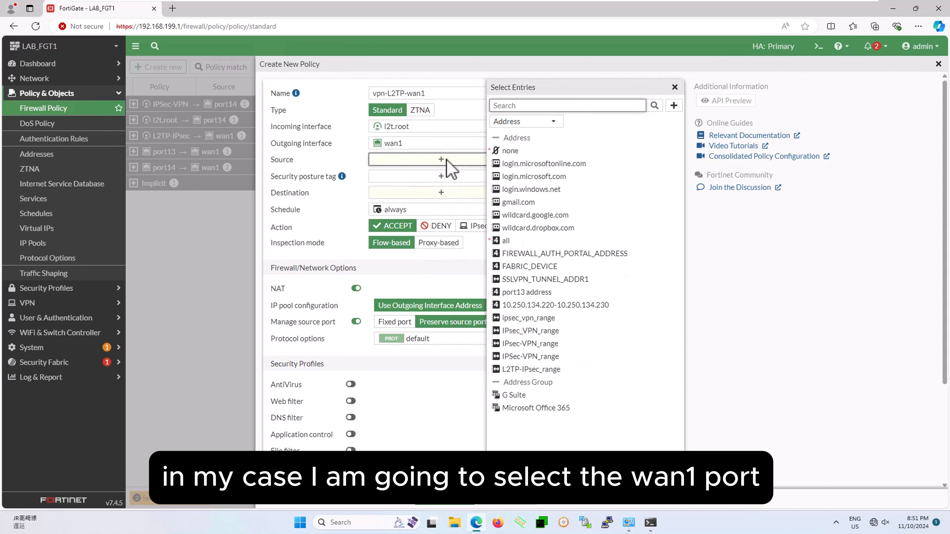
pyautogui.click(528, 369)
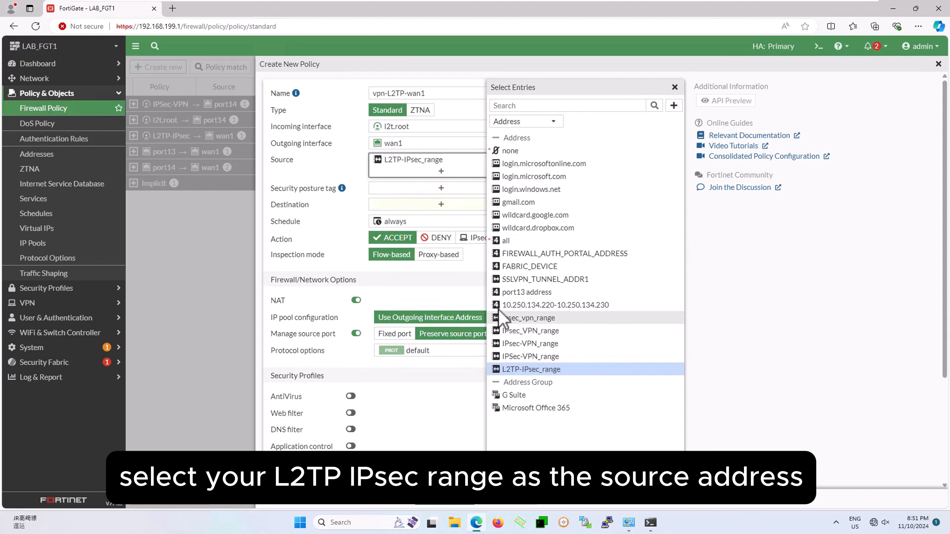
pyautogui.click(595, 480)
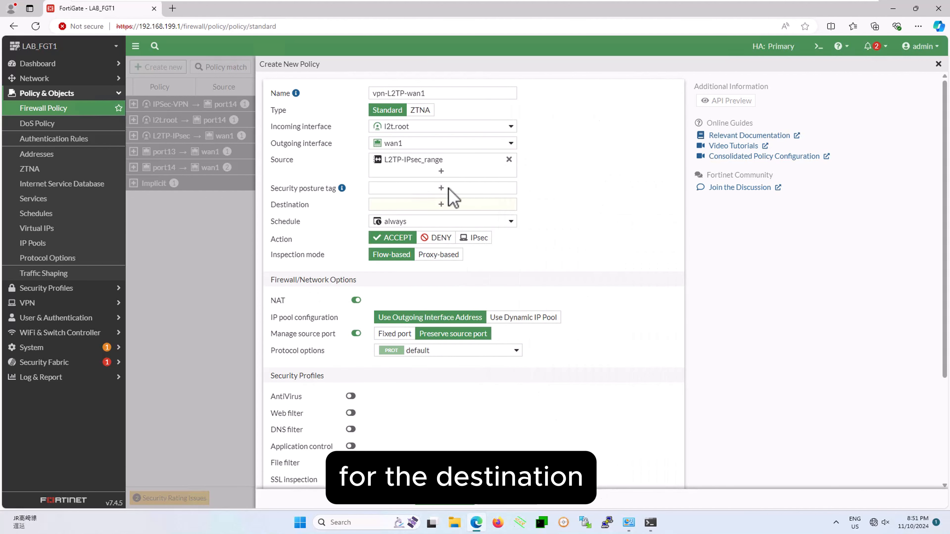
pyautogui.click(450, 205)
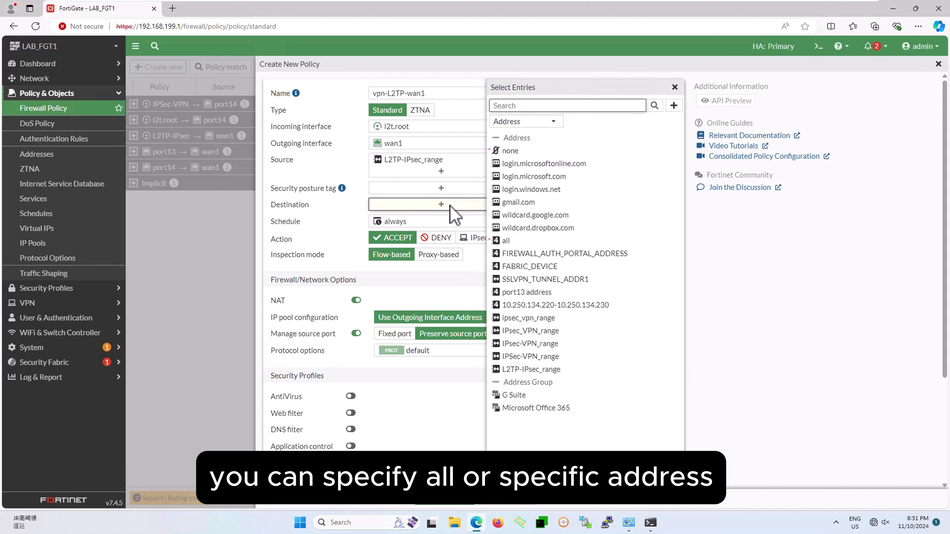
pyautogui.click(507, 241)
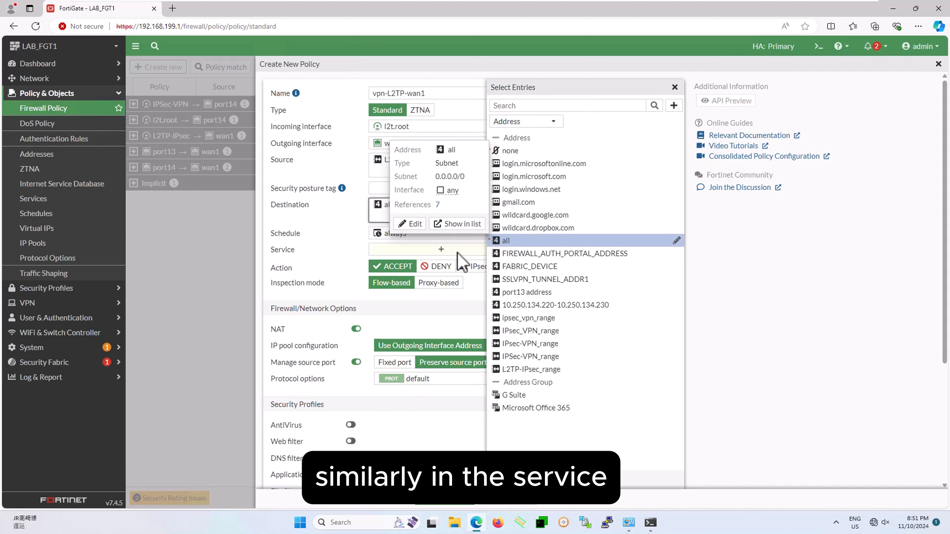
pyautogui.click(448, 250)
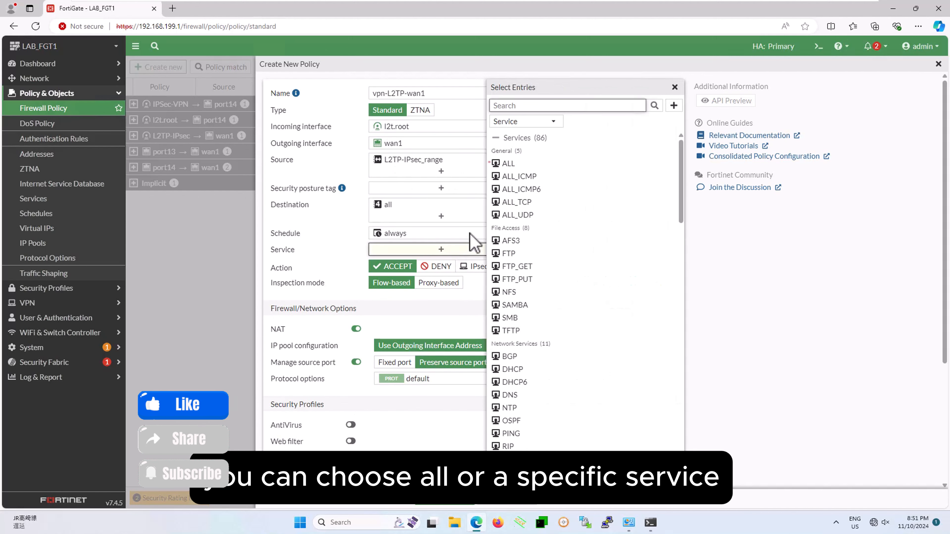
pyautogui.click(511, 163)
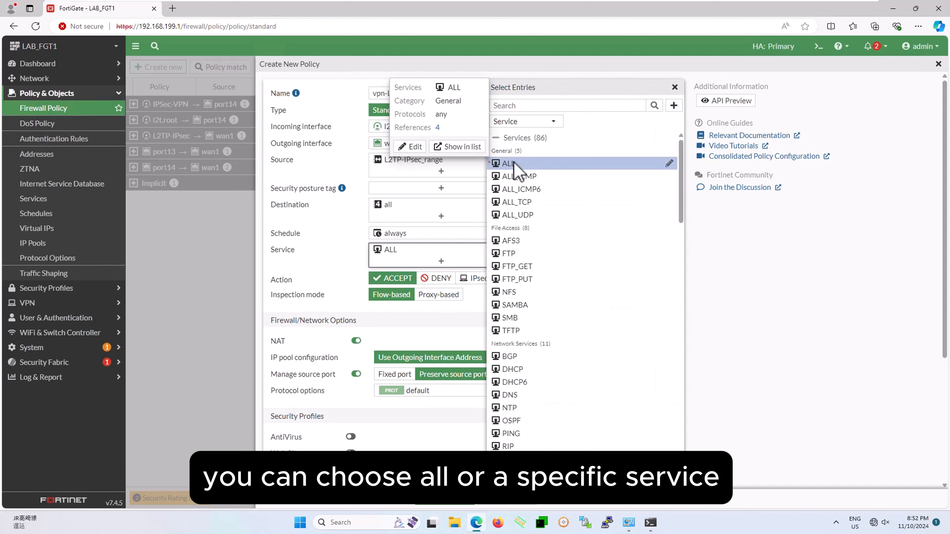
pyautogui.click(586, 479)
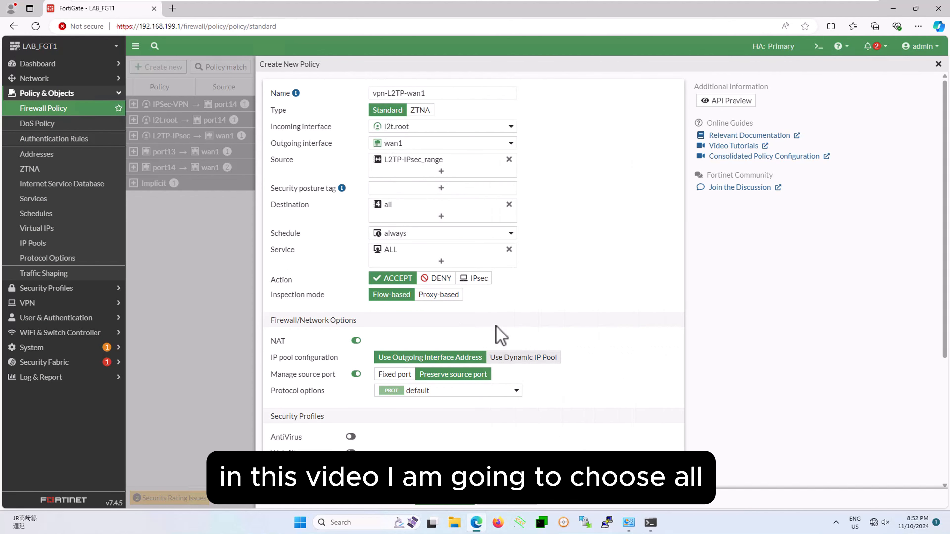
# Enable AntiVirus in the policy's security profiles with the default profile.
pyautogui.scroll(-3, 498, 327)
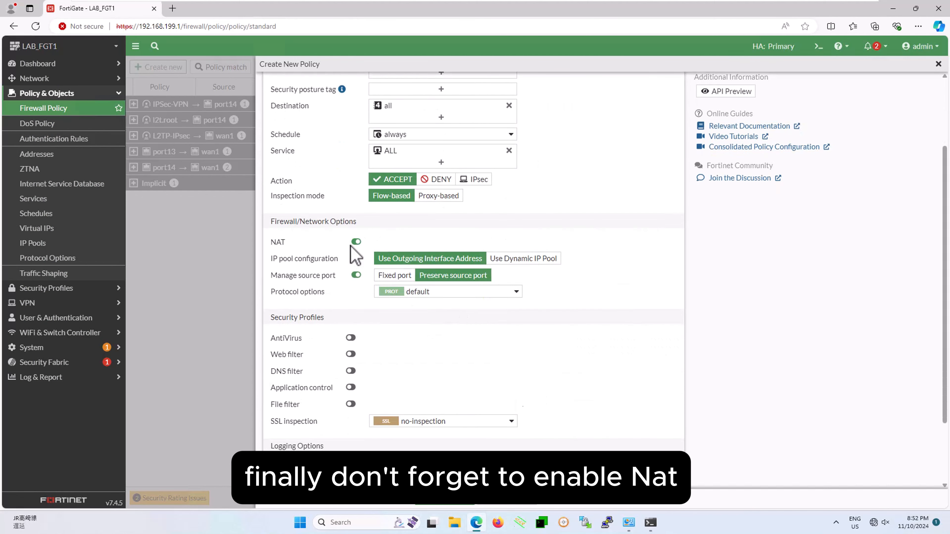
pyautogui.scroll(-2, 370, 249)
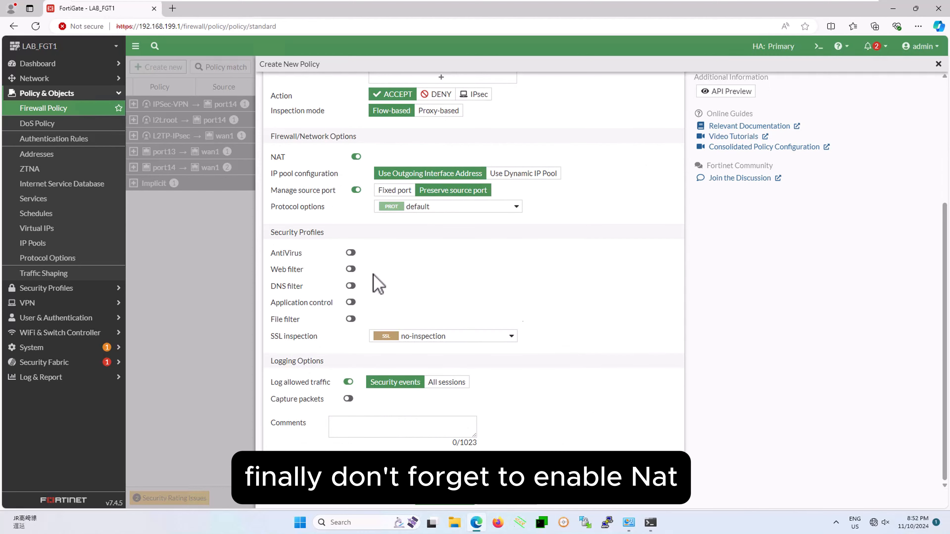
pyautogui.click(350, 253)
pyautogui.click(406, 253)
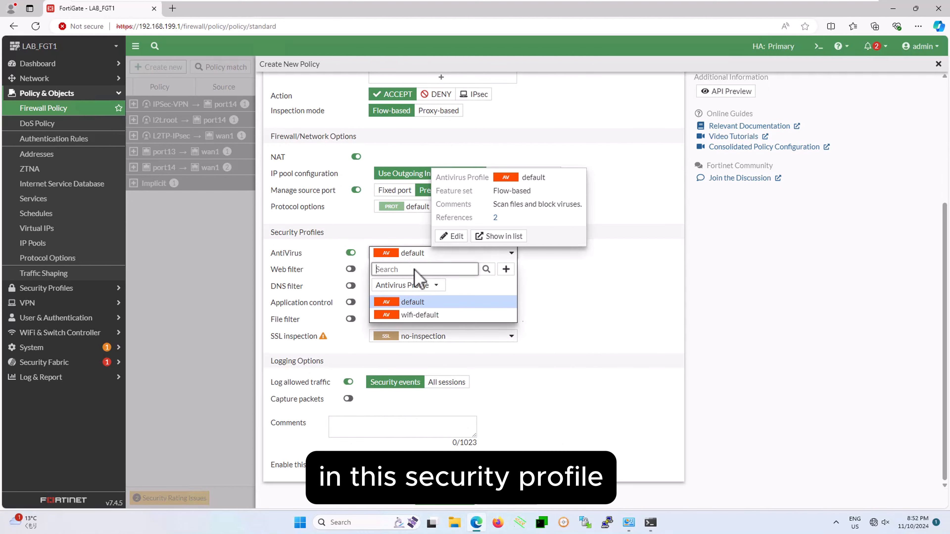
pyautogui.click(441, 301)
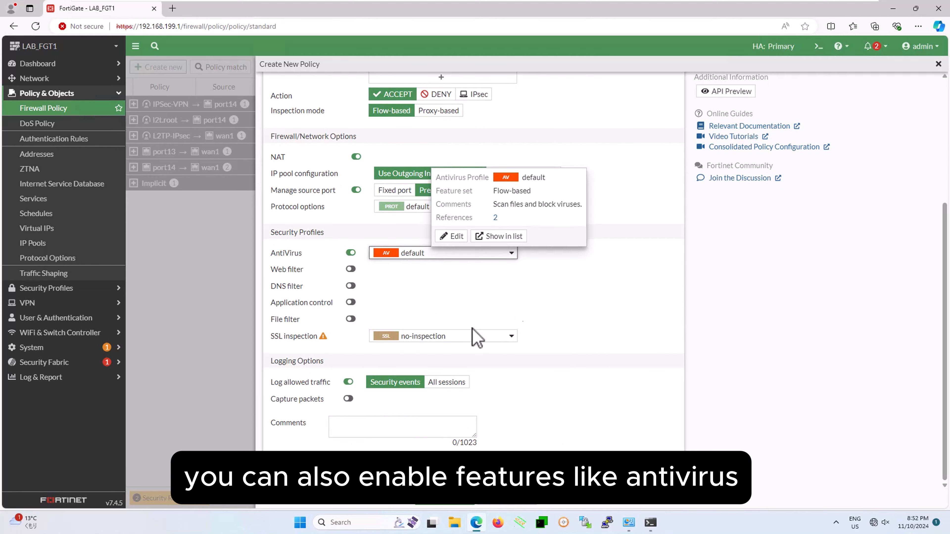
# Set SSL inspection to certificate-inspection, log all sessions of allowed traffic, and save the policy.
pyautogui.click(463, 339)
pyautogui.click(440, 386)
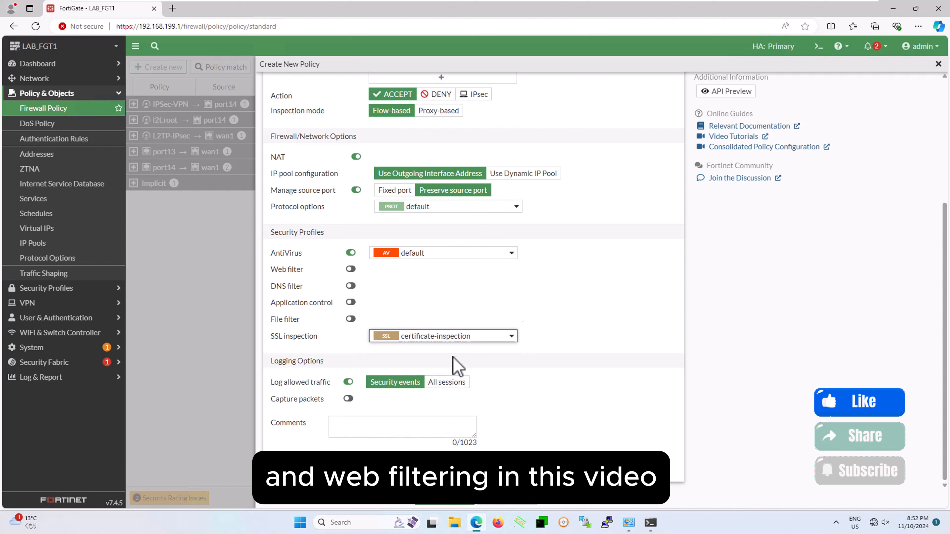
pyautogui.click(456, 383)
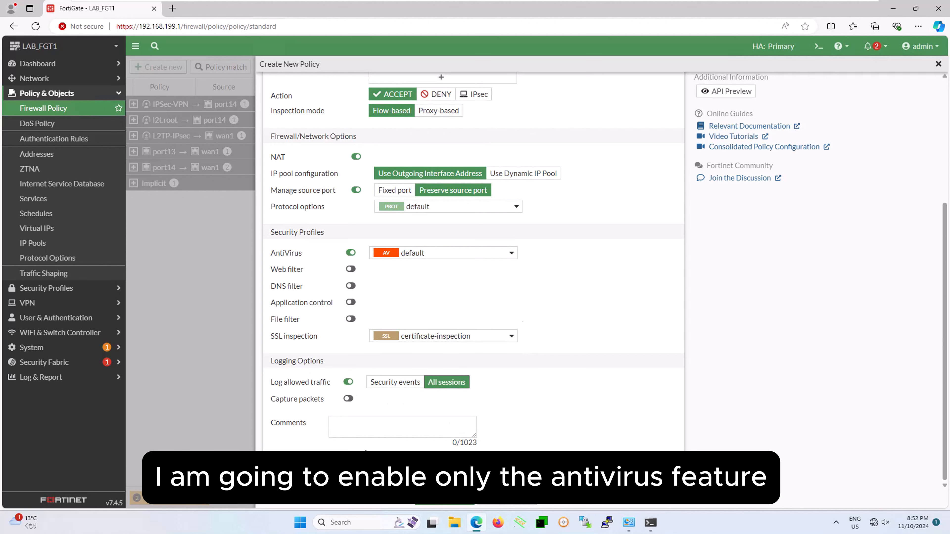
pyautogui.click(451, 503)
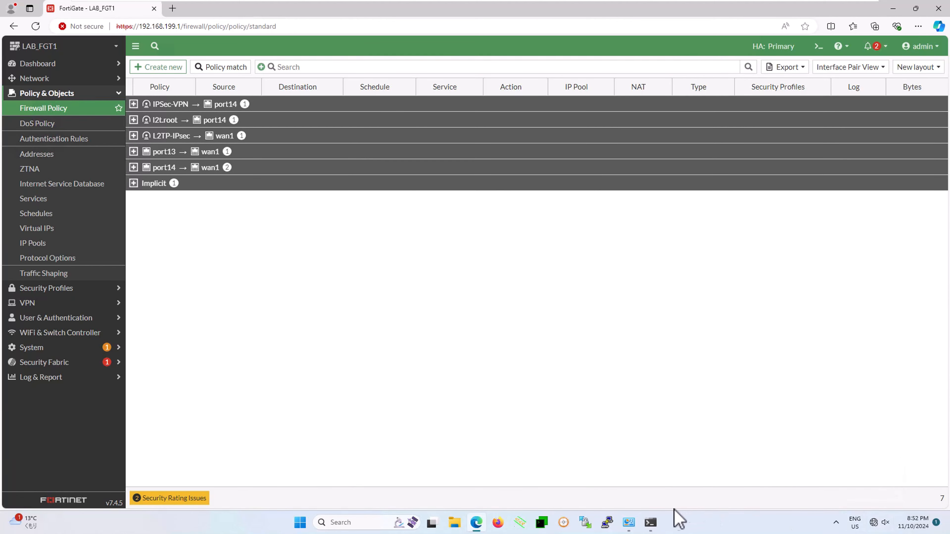
# Switch to PowerShell and ping 1.1.1.1 to test Internet access through the VPN.
pyautogui.click(650, 523)
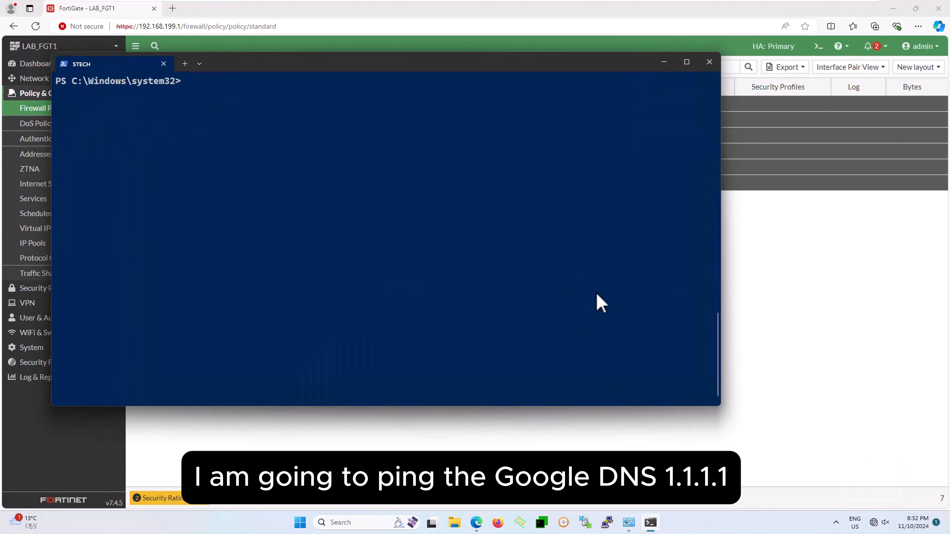
pyautogui.write('ping 1.1.1.1')
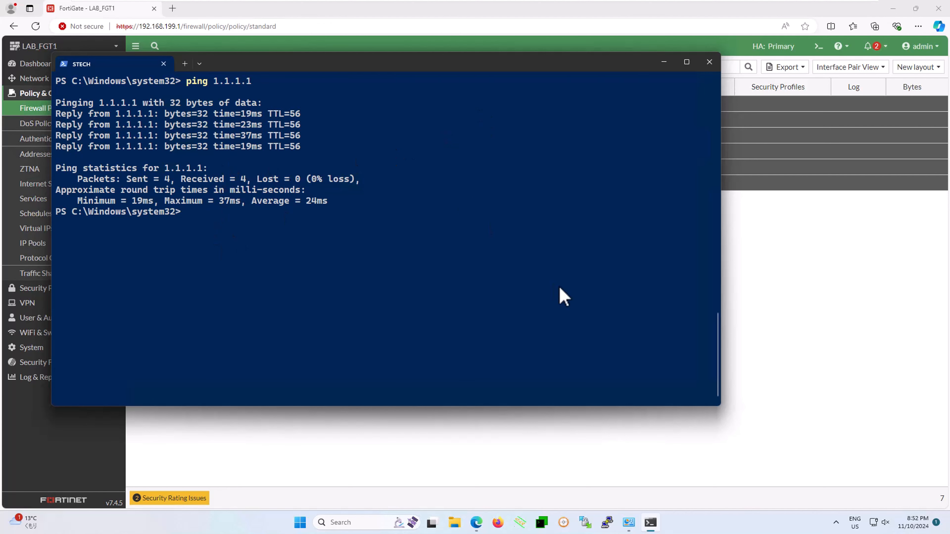
# Run ipconfig and copy the IPv4 address of the L2TP-IPsec adapter.
pyautogui.write('ipconfig')
pyautogui.press('Return')
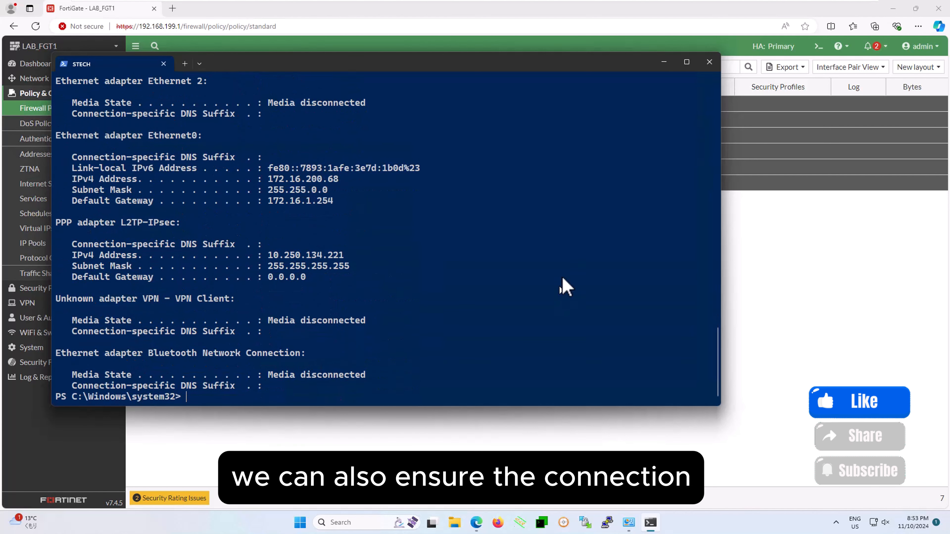
pyautogui.moveTo(268, 255); pyautogui.dragTo(349, 257)
pyautogui.press('super+c')
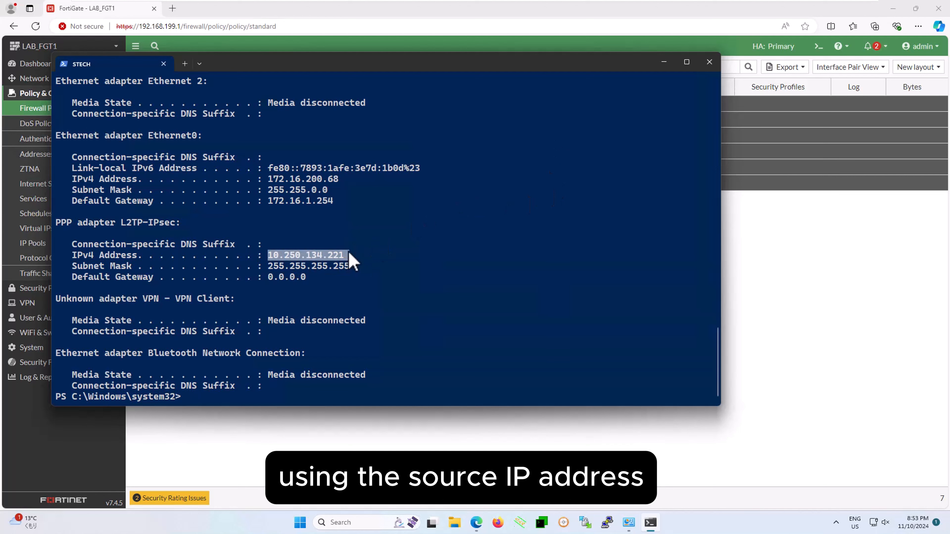
pyautogui.rightClick(329, 251)
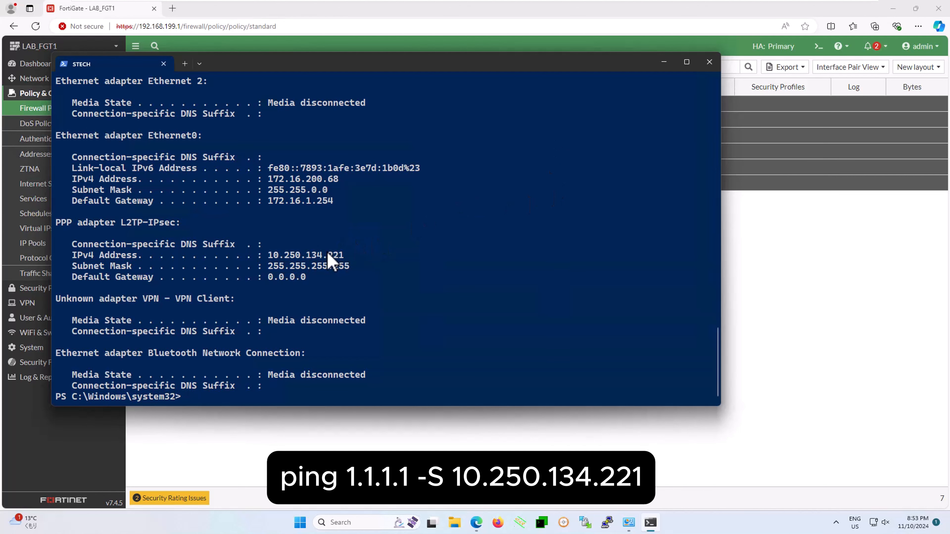
# Clear the PowerShell screen and ping 1.1.1.1 with -S and the source address 10.250.134.221.
pyautogui.hotkey('ctrl', 'l')
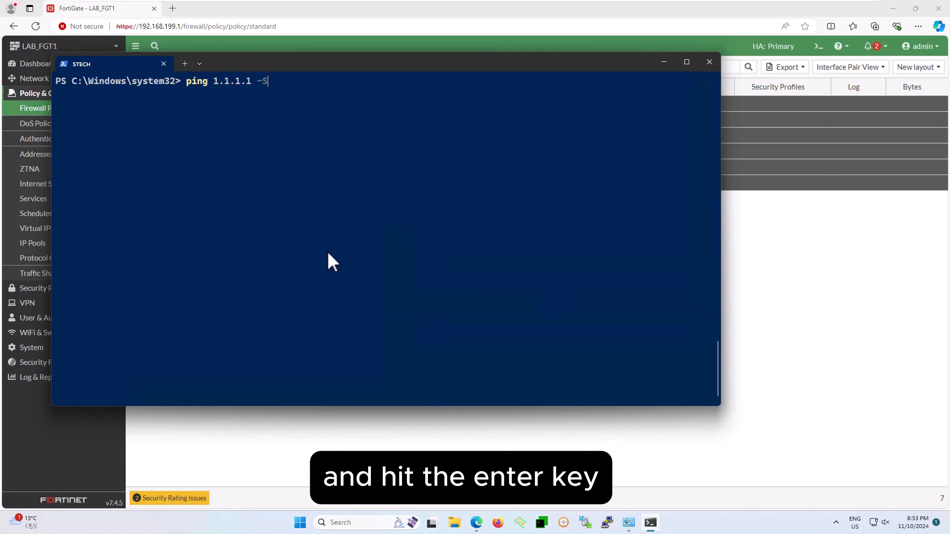
pyautogui.rightClick(382, 164)
pyautogui.press('Return')
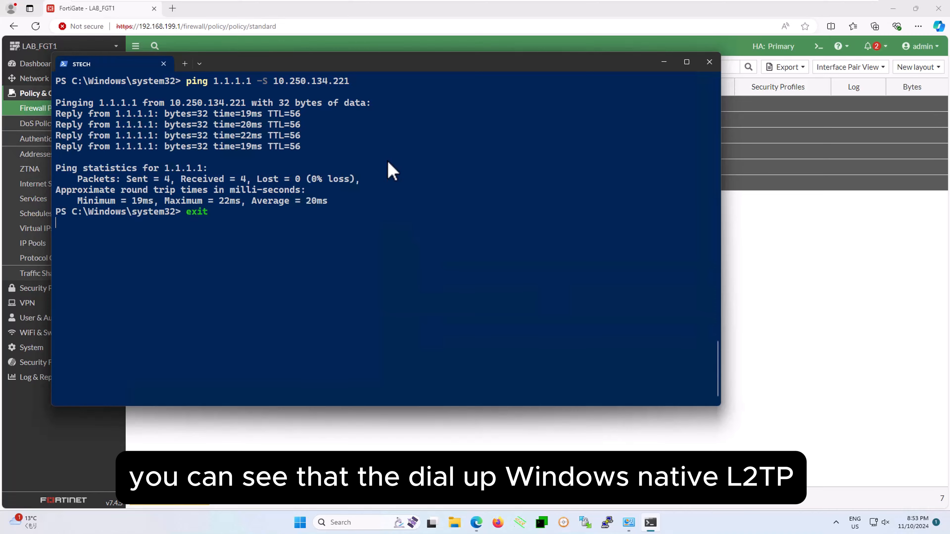
# Expand the IPsec monitor on the FortiGate network dashboard and examine the L2TP-IPsec_0 tunnel's status and traffic.
pyautogui.click(39, 65)
pyautogui.click(43, 109)
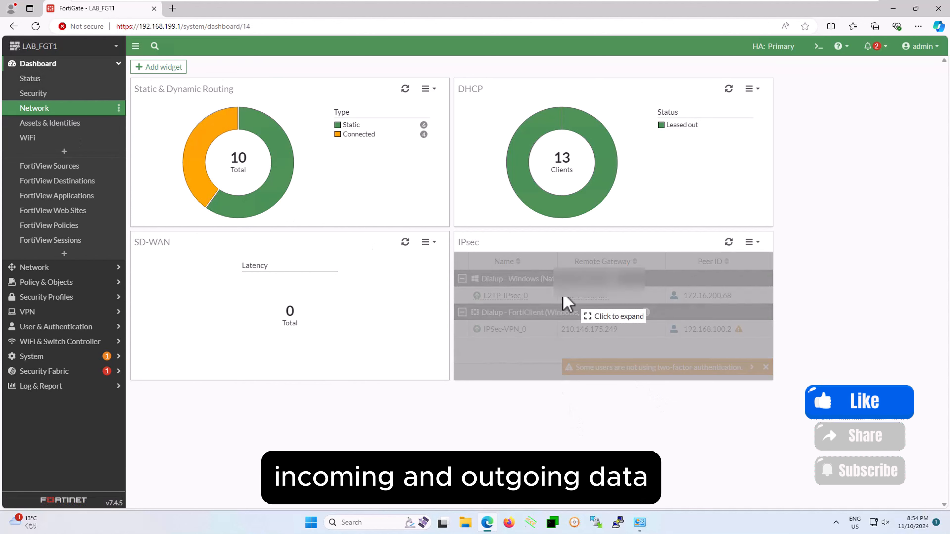
pyautogui.click(524, 299)
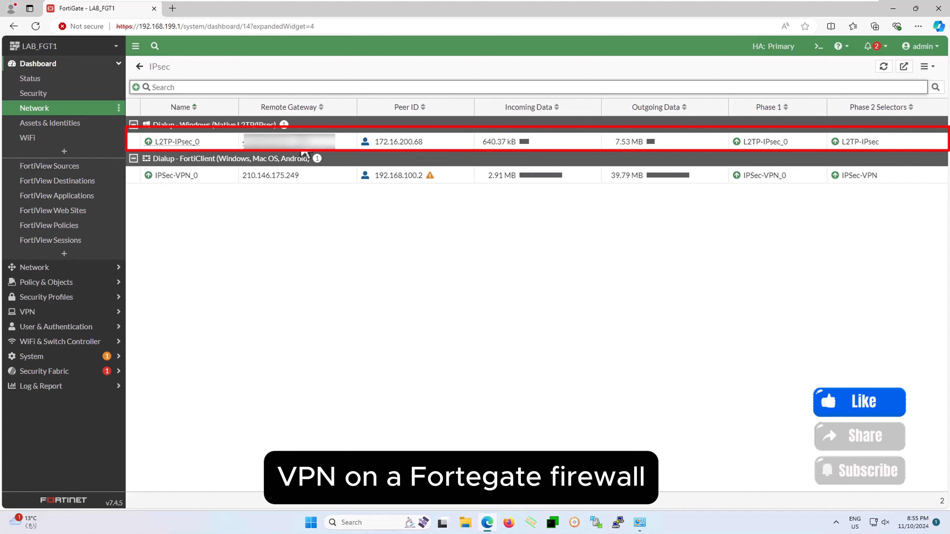
pyautogui.moveTo(282, 153)
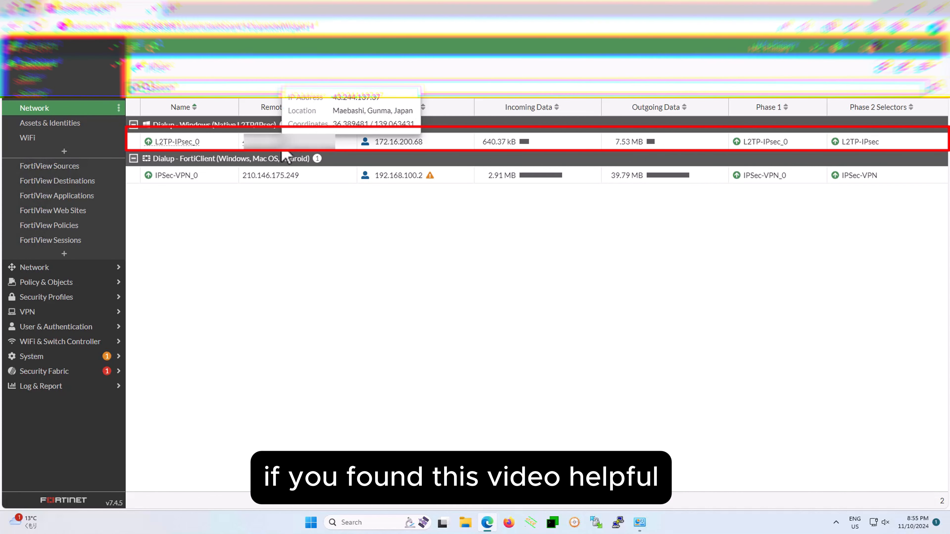
pyautogui.click(80, 387)
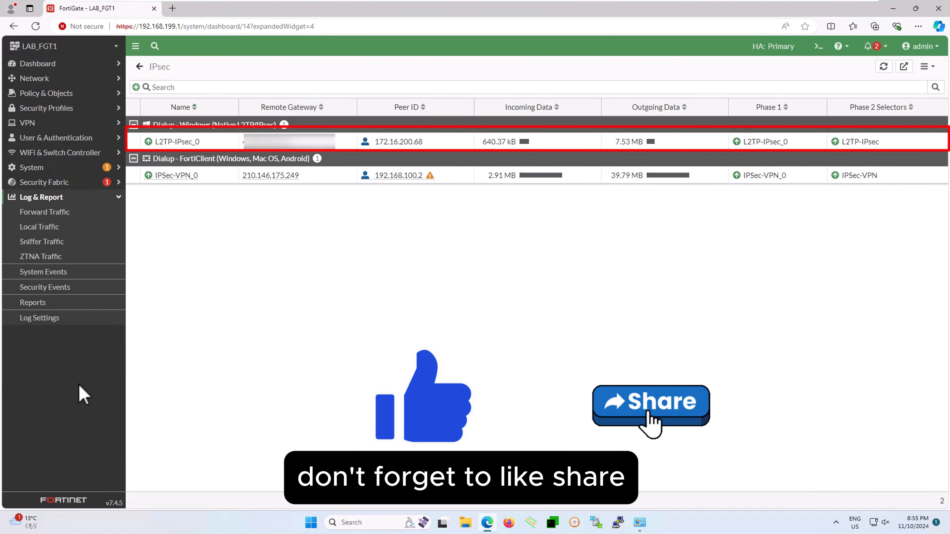